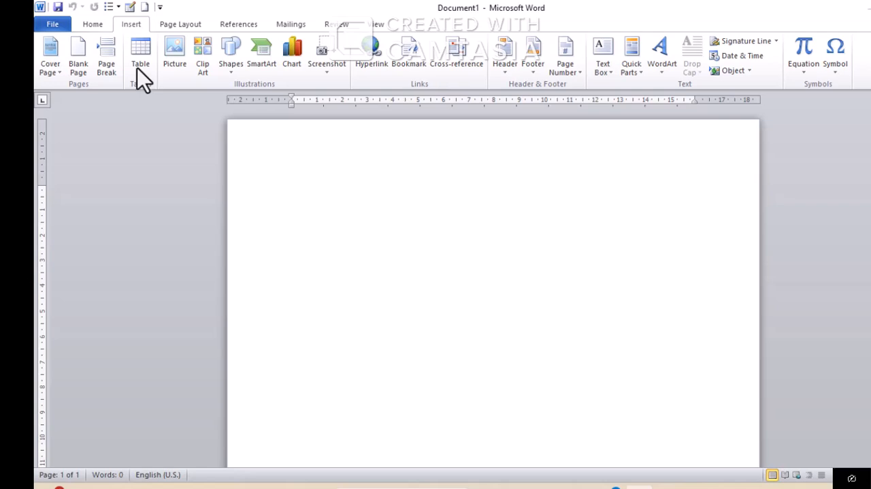
click(143, 66)
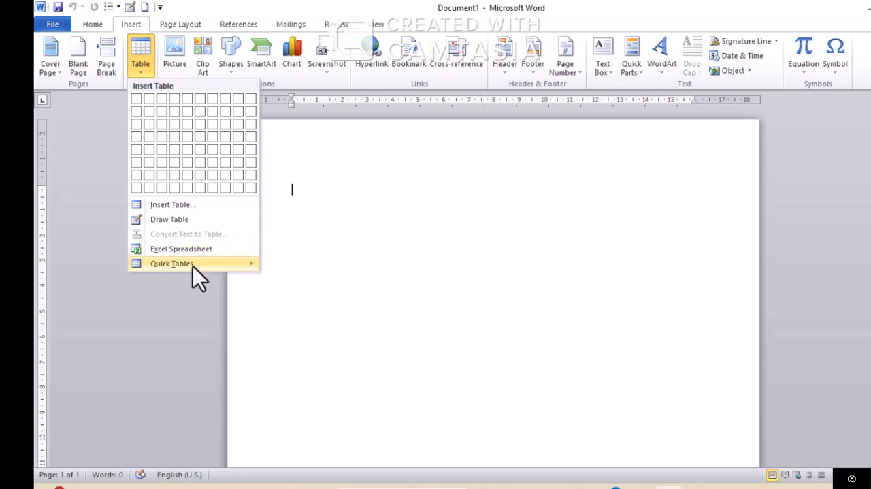
mouse_move(193, 266)
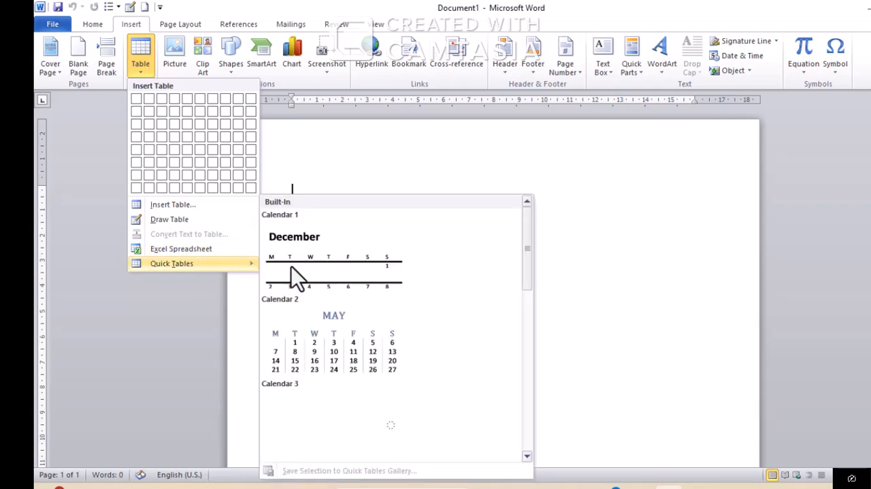
click(608, 210)
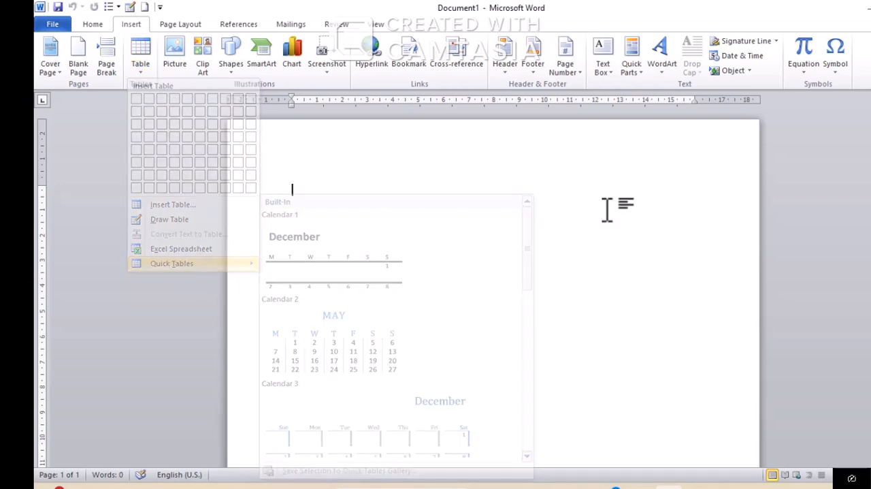
Insert a table with four columns and four rows at the start of the blank document
click(137, 59)
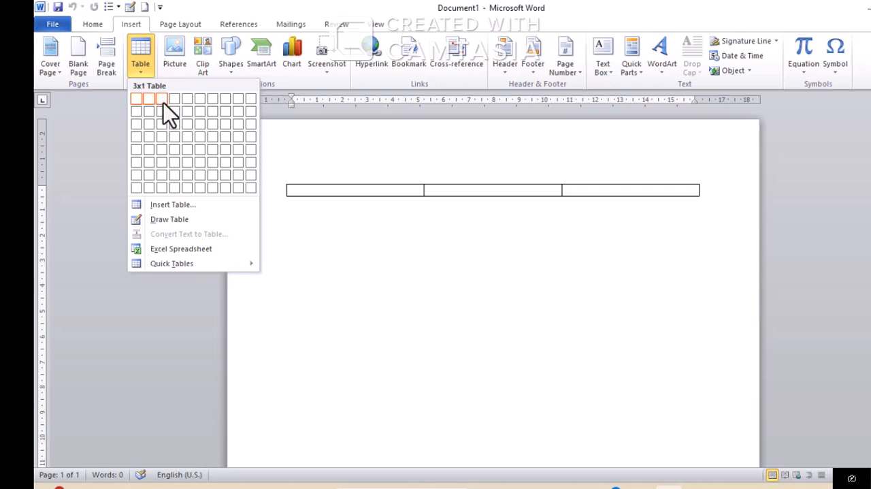
click(174, 141)
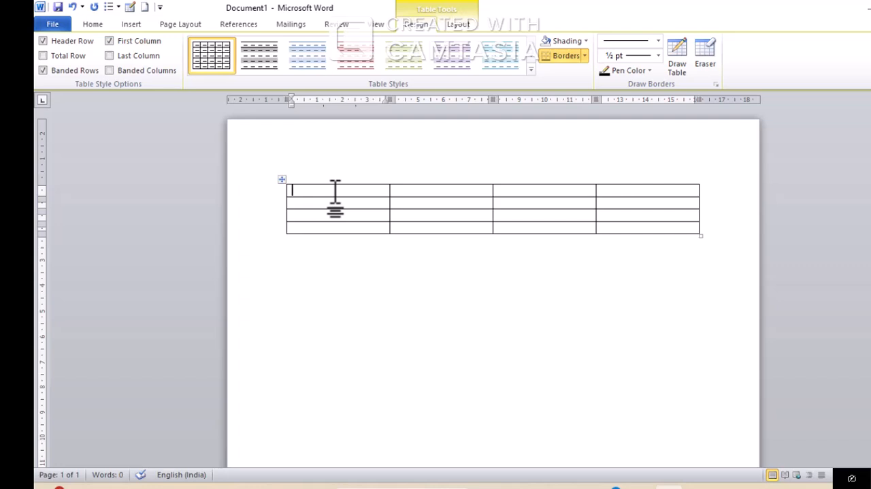
Enter the headings "Employee no." and "Employee name" in the first two cells of the table's header row
text(employee no.)
key(Tab)
text(e)
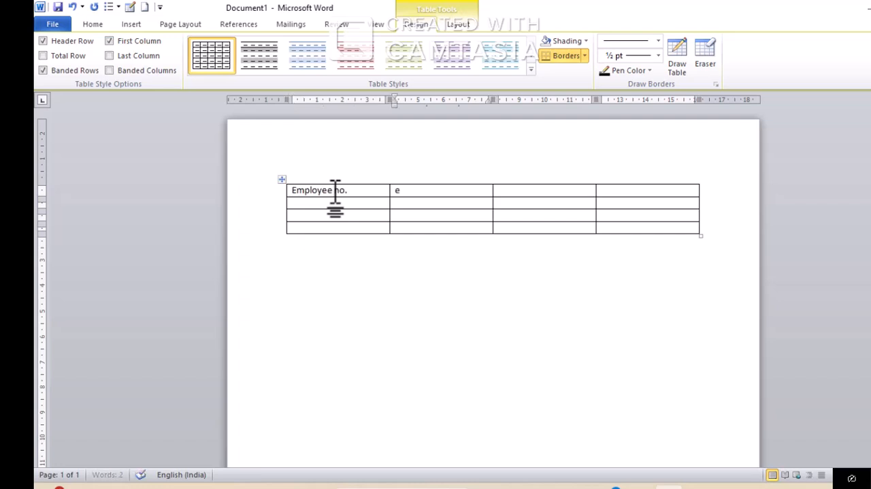
text(mployee name)
key(Tab)
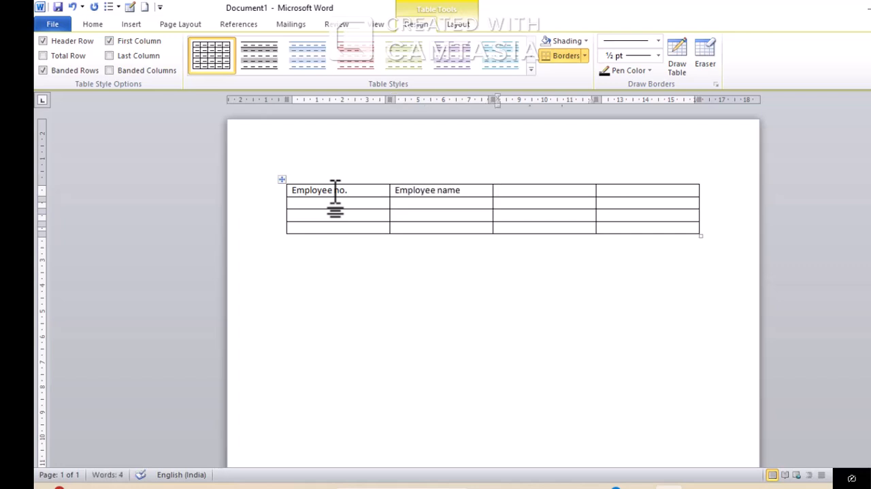
Enter the headings "salry" and "Department" in the third and fourth cells of the header row
text(salry)
key(Tab)
text(depoa)
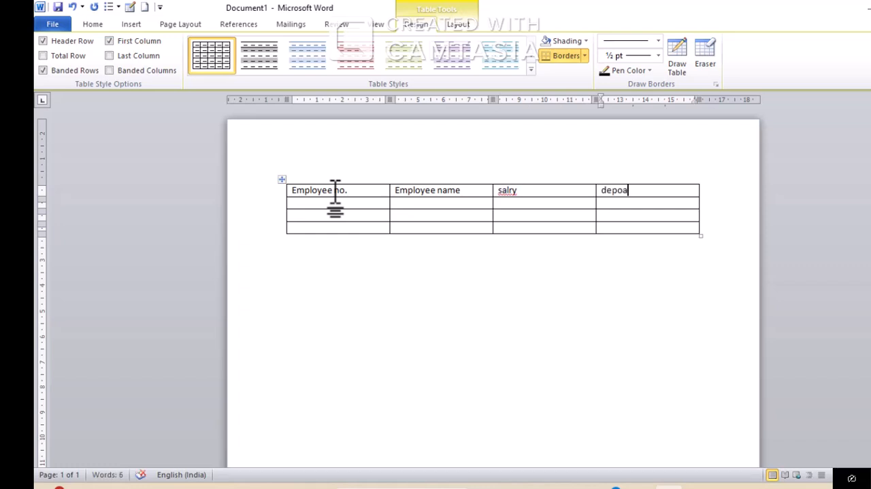
key(BackSpace)
key(BackSpace)
text(artment)
key(Tab)
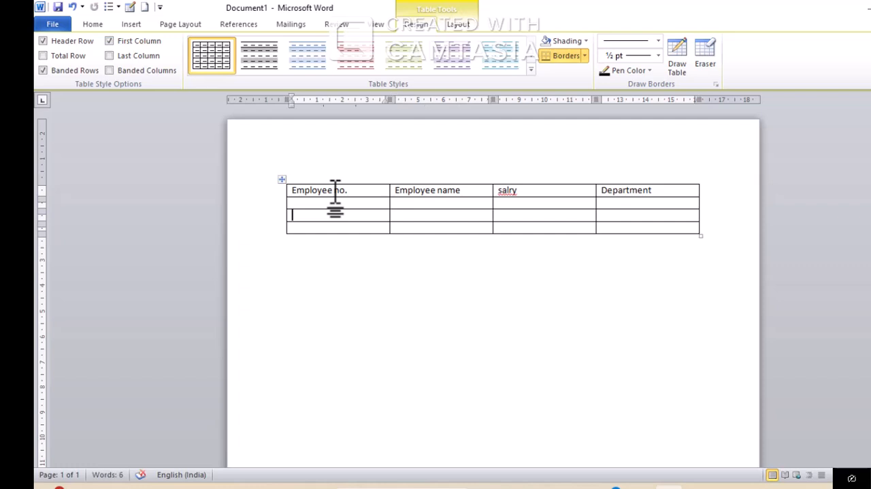
Fill the three cells below the Employee no. heading with consecutive employee numbers
key(Up)
key(Return)
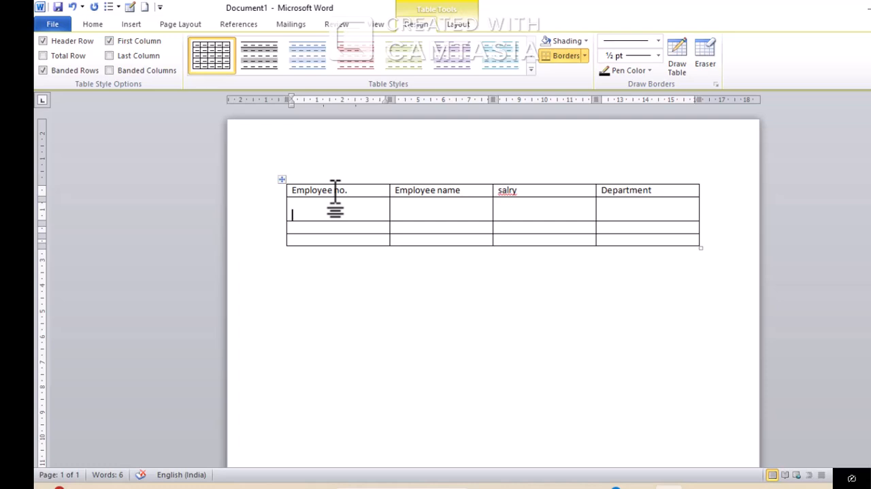
key(BackSpace)
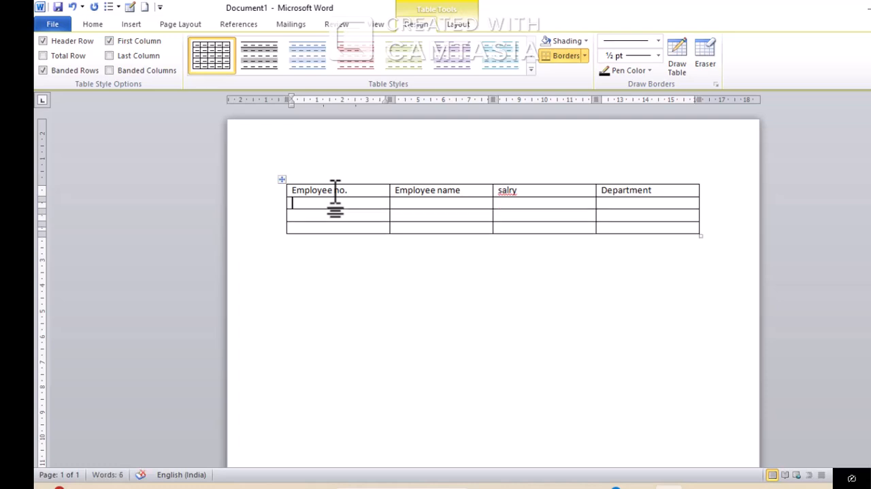
text(100)
key(Down)
text(101)
key(Down)
text(102)
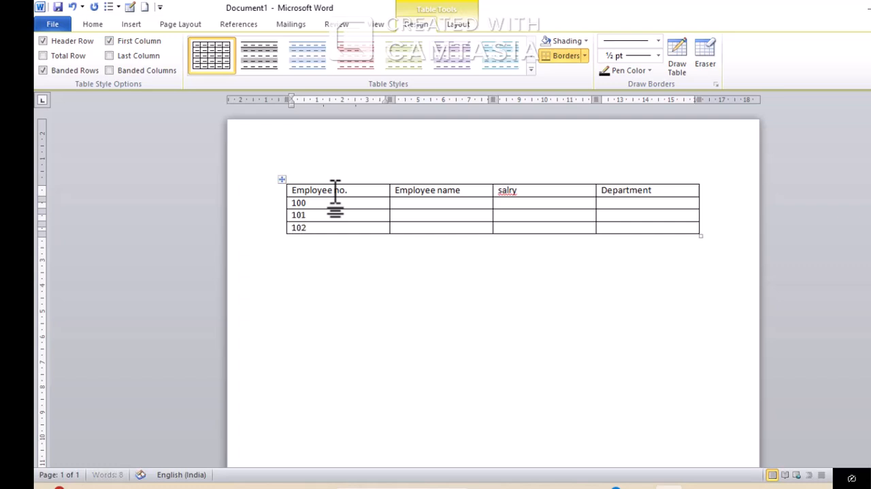
Fill in the three employees' first names in the cells below the Employee name heading
key(Tab)
key(Up)
key(Up)
text(yash)
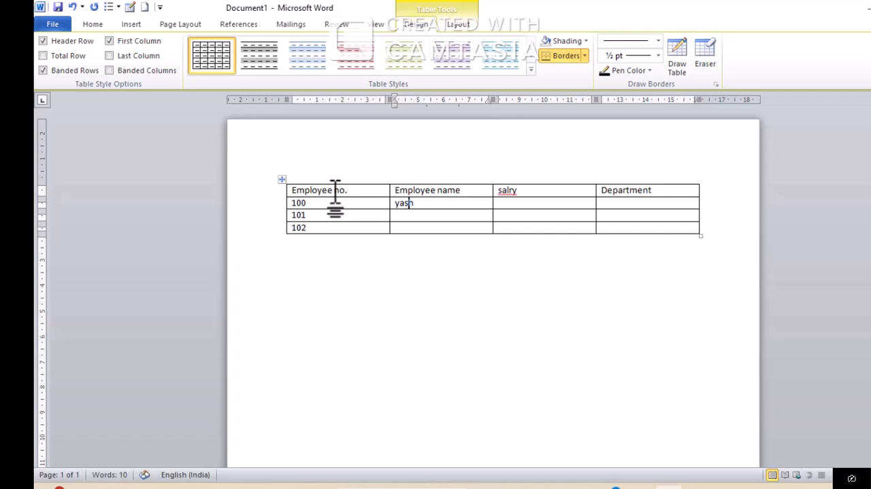
key(Down)
text(Aman)
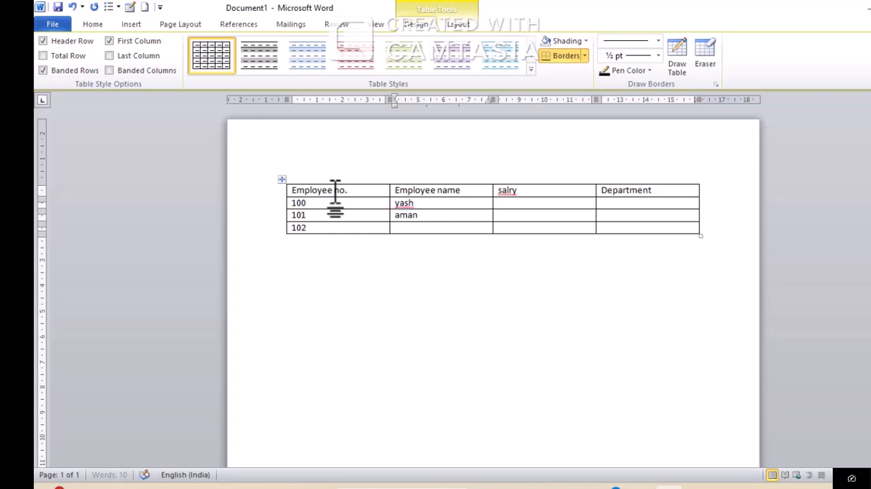
key(Down)
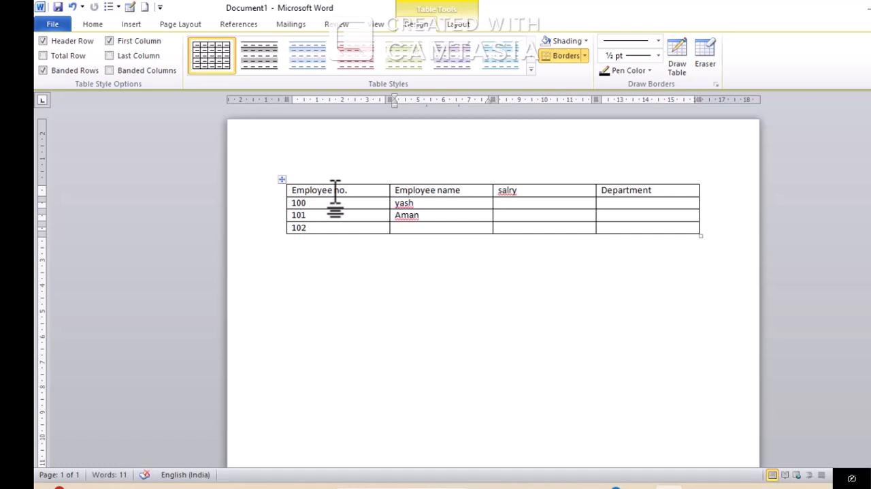
text(ayush)
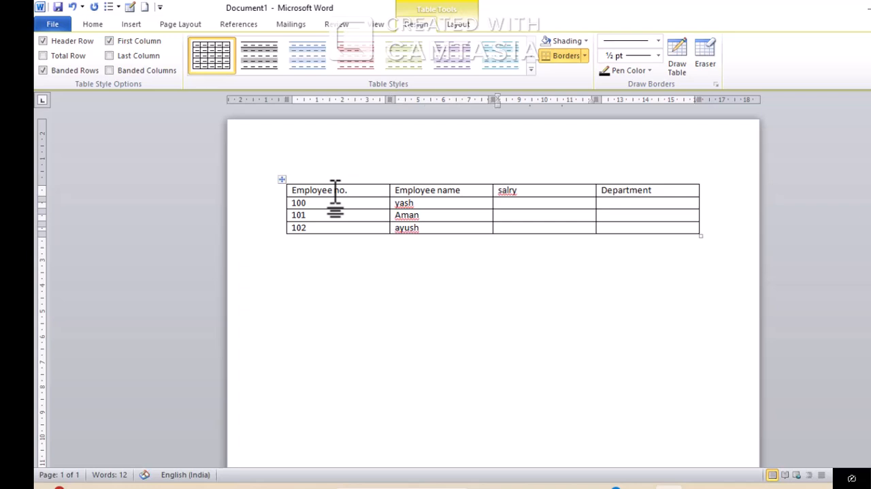
Correct the spelling of the third column's heading to "Salary"
key(Up)
key(Up)
key(Up)
key(Right)
key(Right)
key(Right)
key(Right)
key(Right)
key(BackSpace)
key(BackSpace)
text(ary)
Enter the salaries 15000, 25000 and 3500 for the three employees, from the first row down
key(Down)
text(15000)
key(Tab)
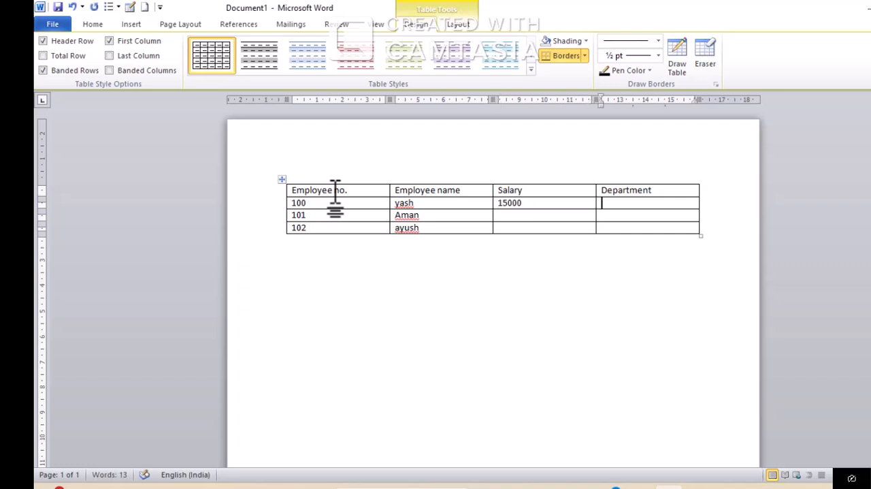
key(Left)
text(250)
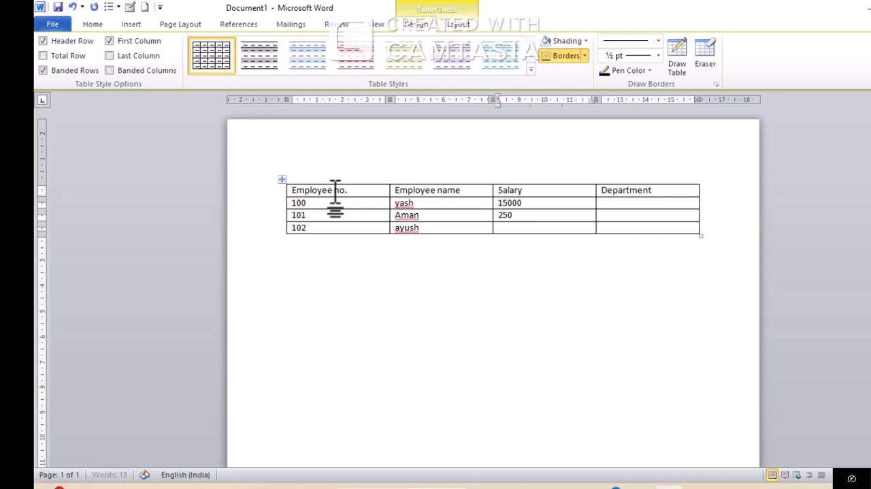
text(003500)
key(Tab)
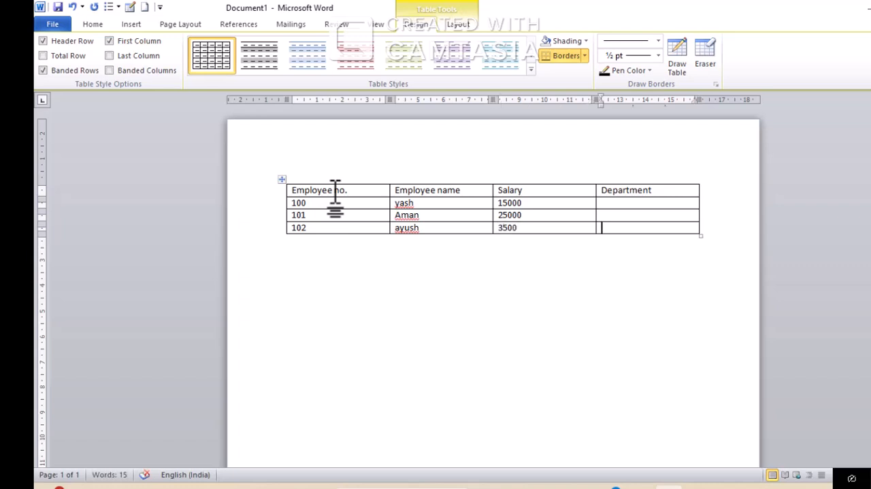
Enter "hr" as the department in each of the three employee rows
key(Up)
key(Up)
text(hr)
key(Down)
text(hr)
key(Down)
text(hr)
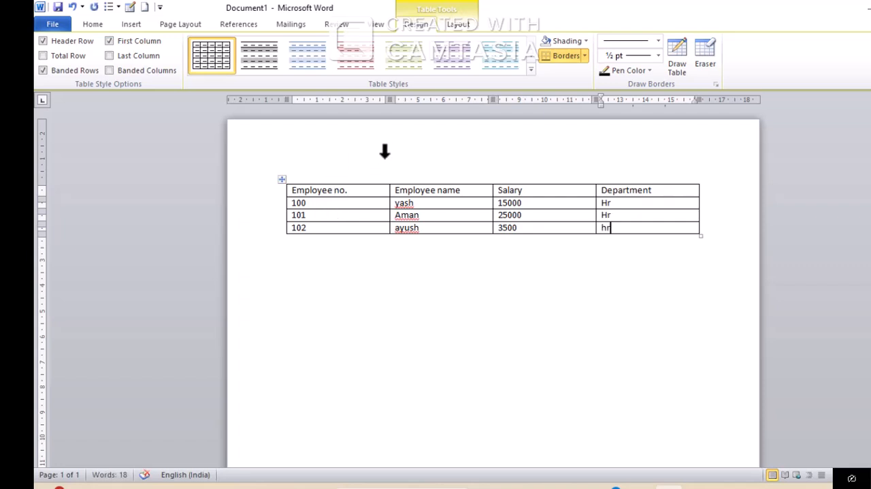
Place the cursor in the Employee no. heading cell and show the table layout tools
click(362, 194)
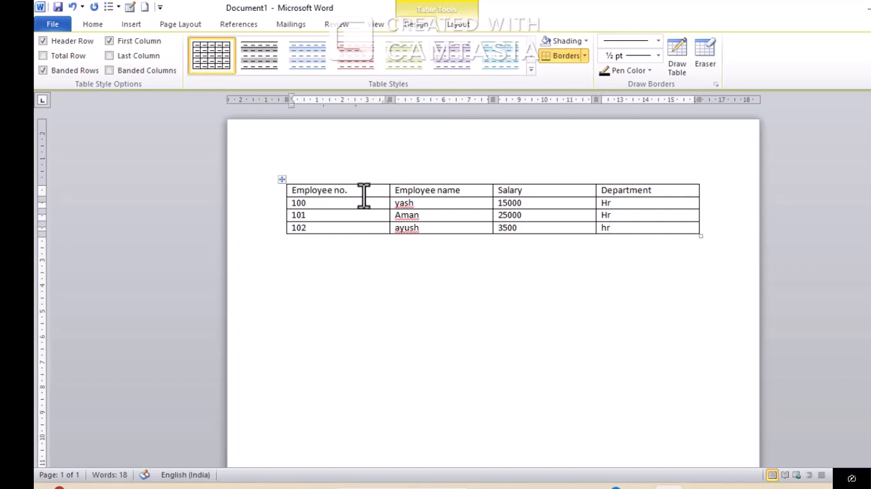
click(464, 24)
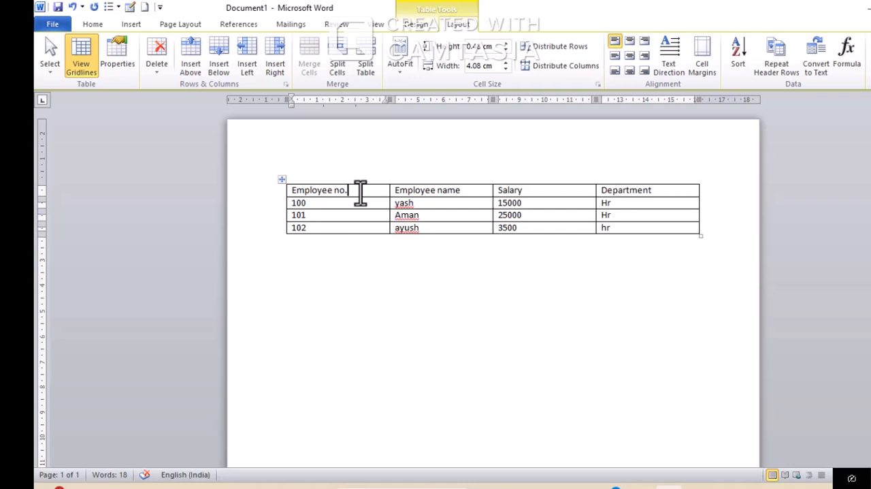
Try selecting the upper two cells of the Employee no. column and the whole table directly in the document
drag(352, 192, 313, 196)
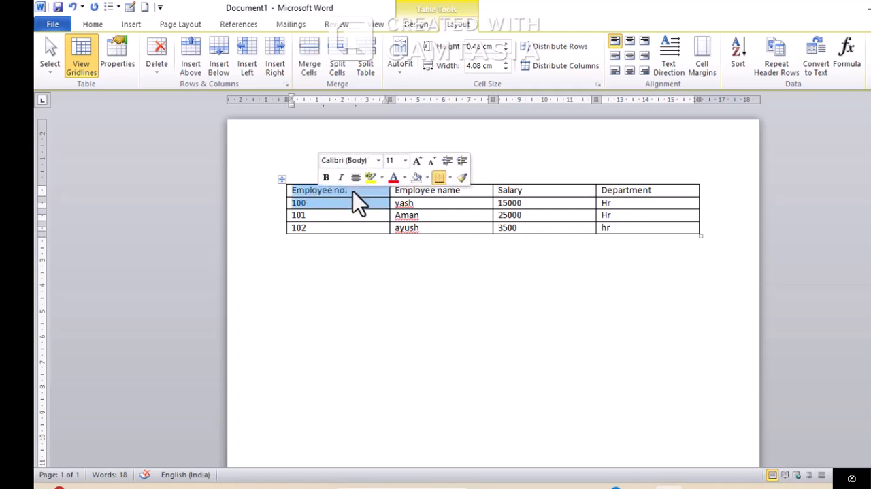
click(332, 193)
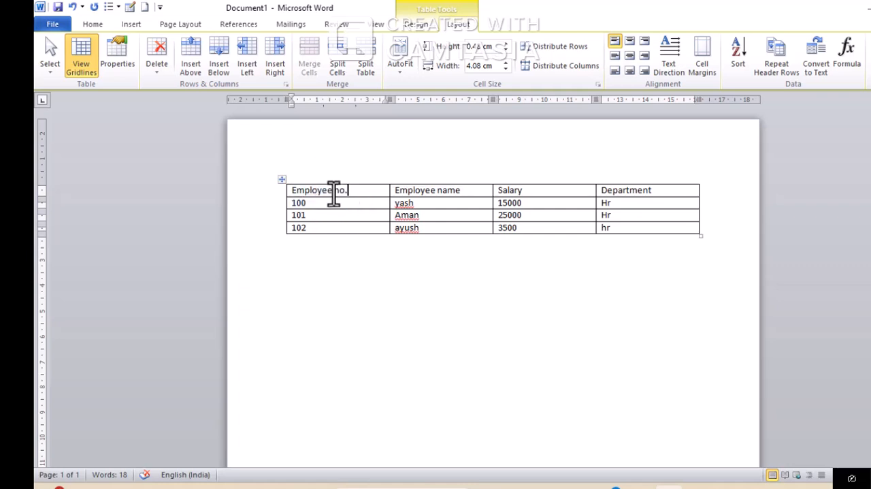
click(290, 193)
drag(296, 202, 511, 240)
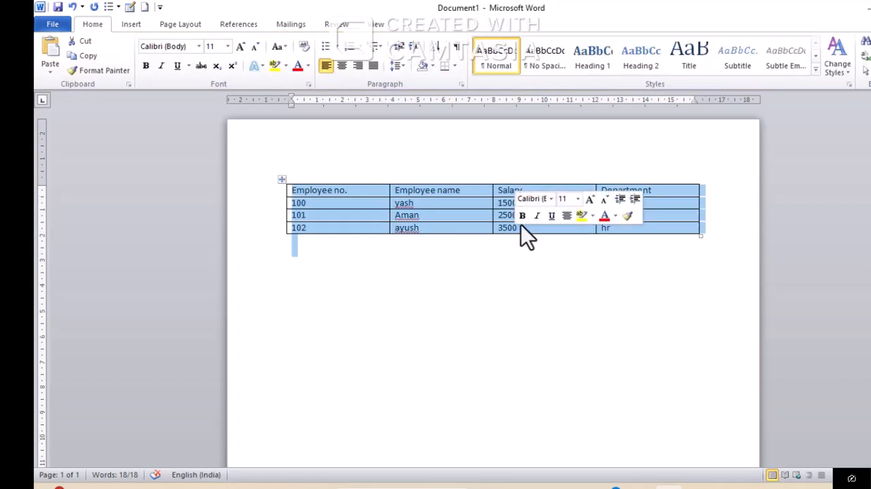
click(477, 204)
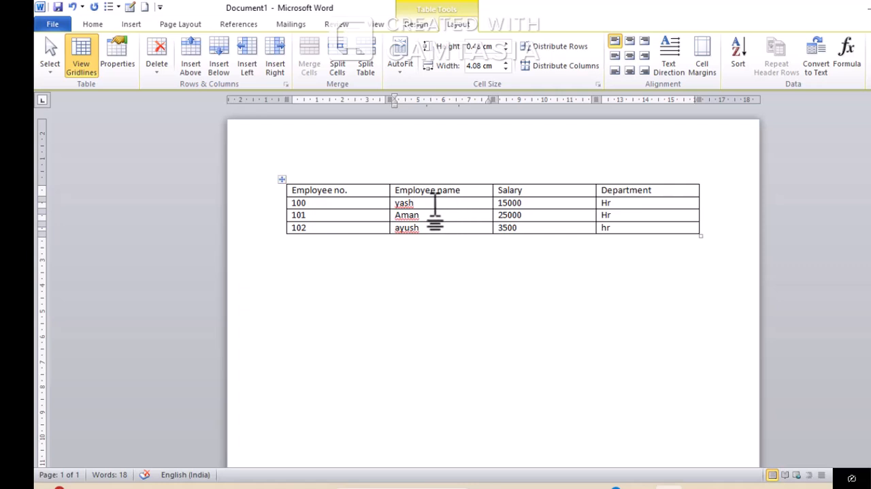
Select the Employee no. heading cell with the Select Cell command and extend the selection to its entire column with Select Column
click(378, 194)
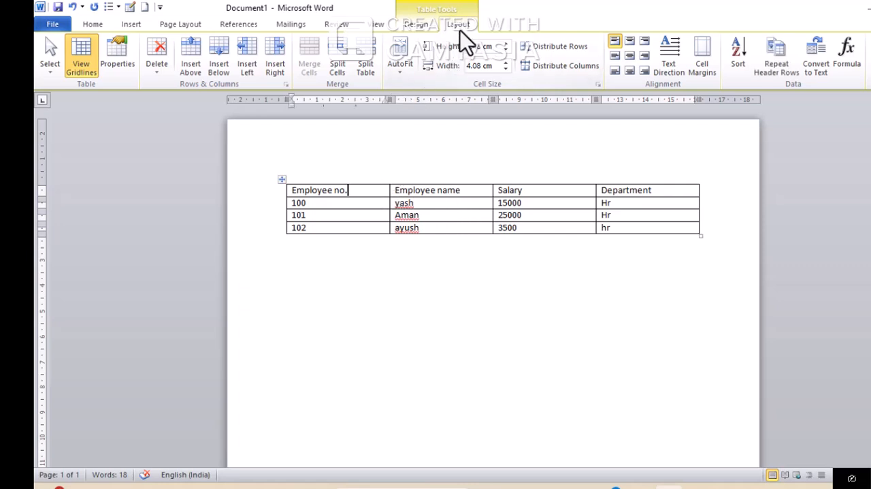
click(55, 63)
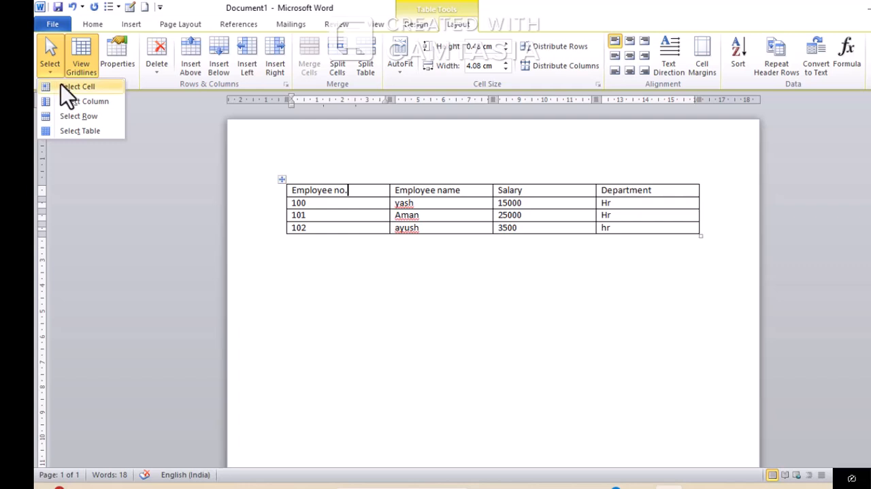
click(61, 84)
click(60, 64)
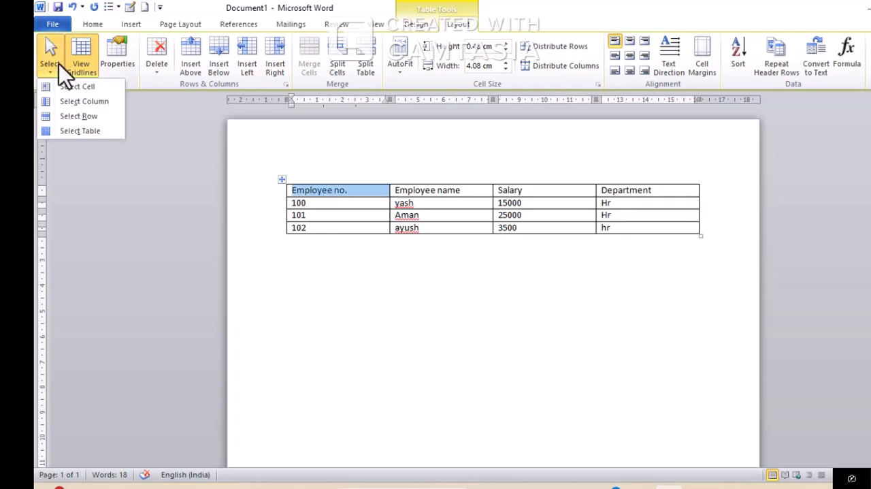
click(78, 102)
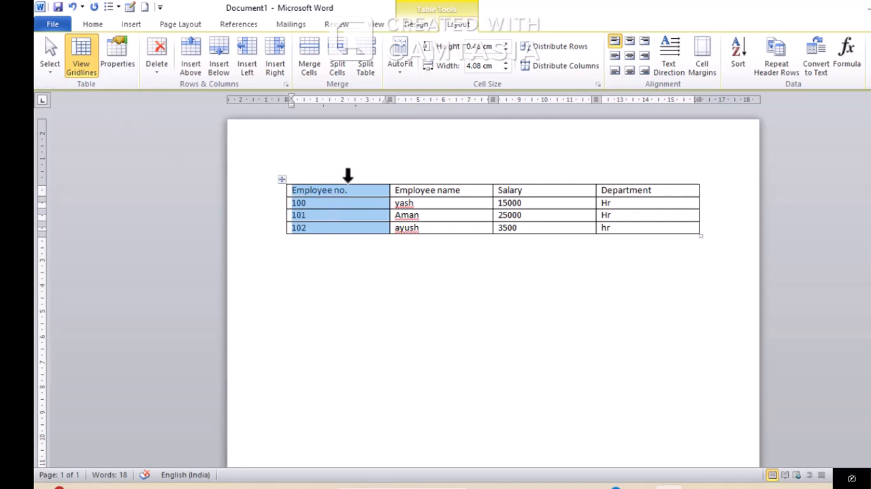
Apply Select Row to the selected column, and use it again to select only the first employee's row
click(50, 68)
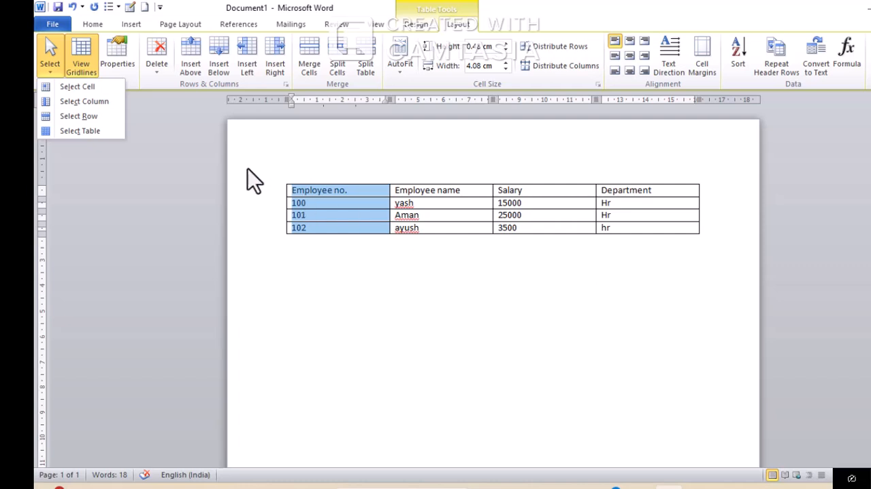
click(108, 118)
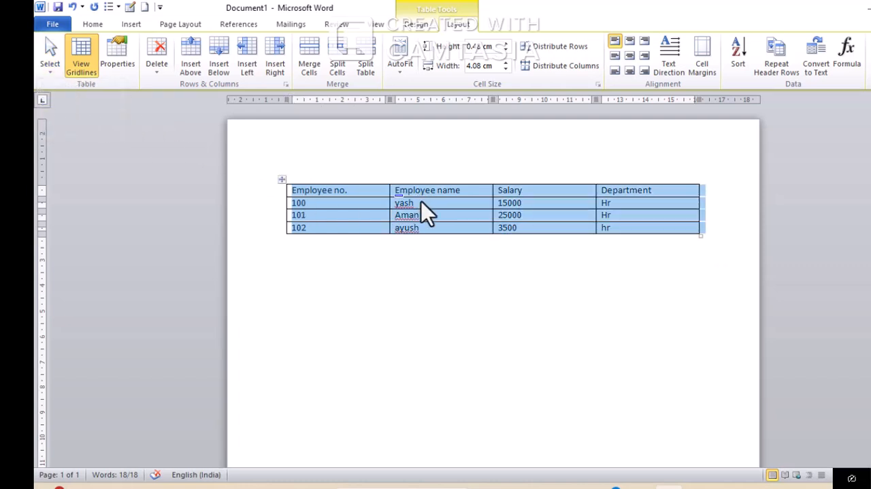
click(366, 203)
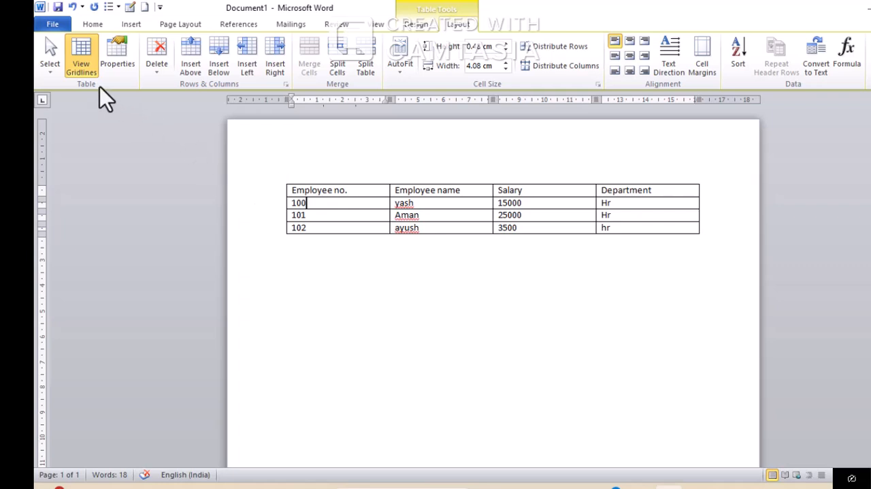
click(48, 69)
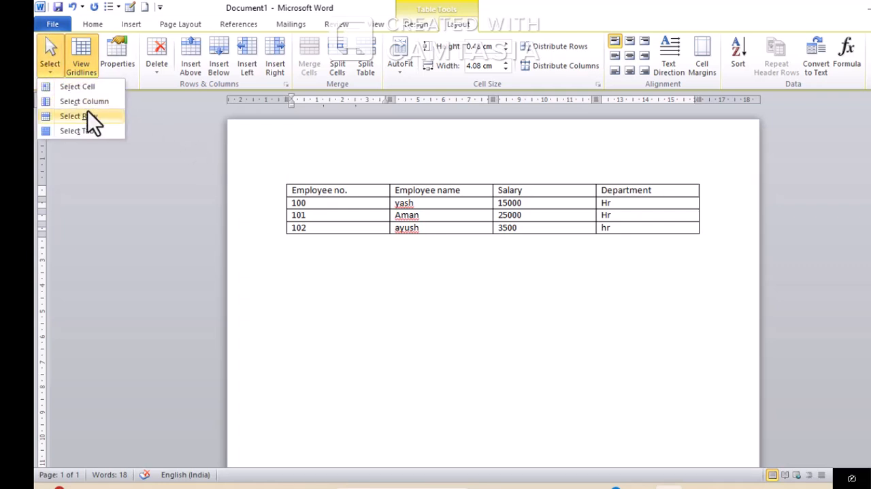
click(88, 111)
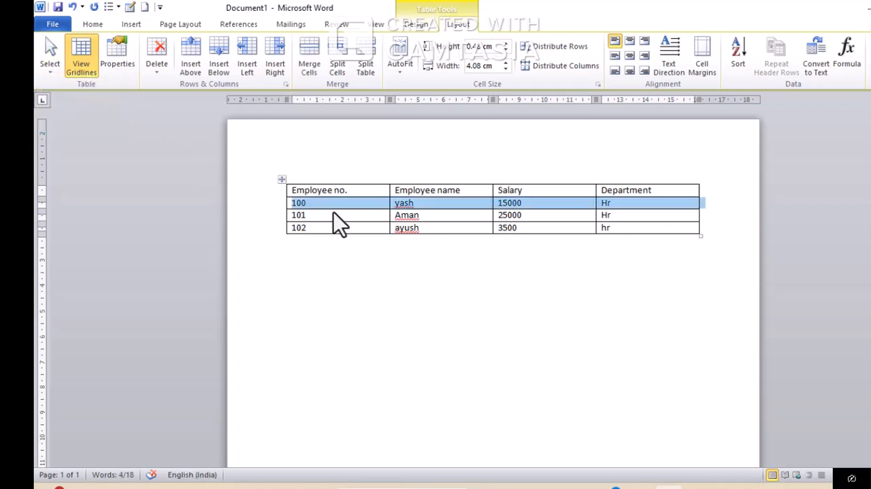
Insert a blank row above the heading row and another below the last employee's row
click(549, 228)
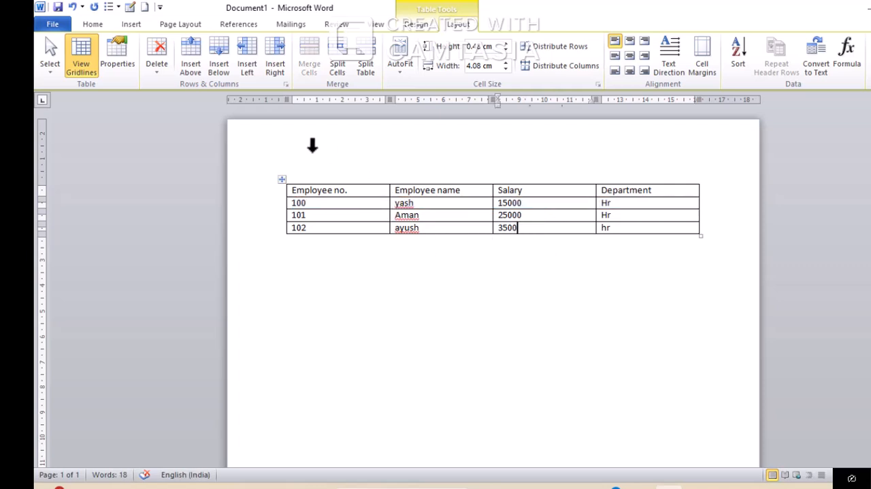
click(358, 218)
click(356, 193)
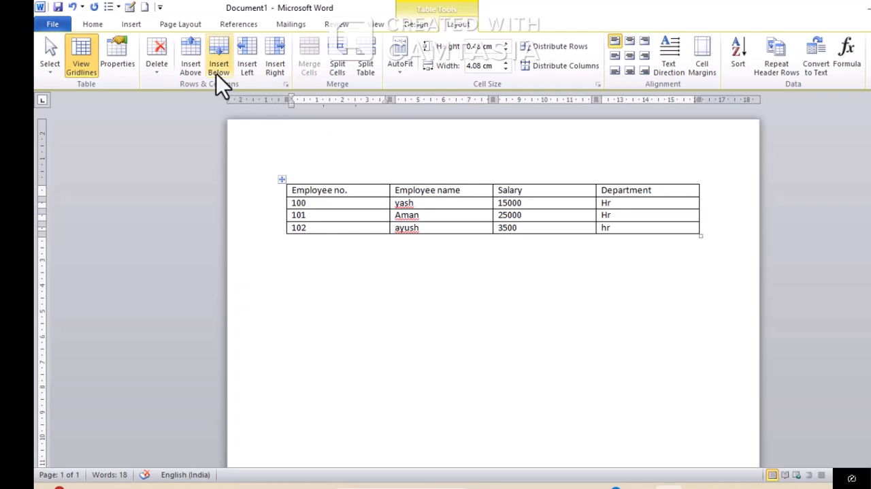
click(192, 62)
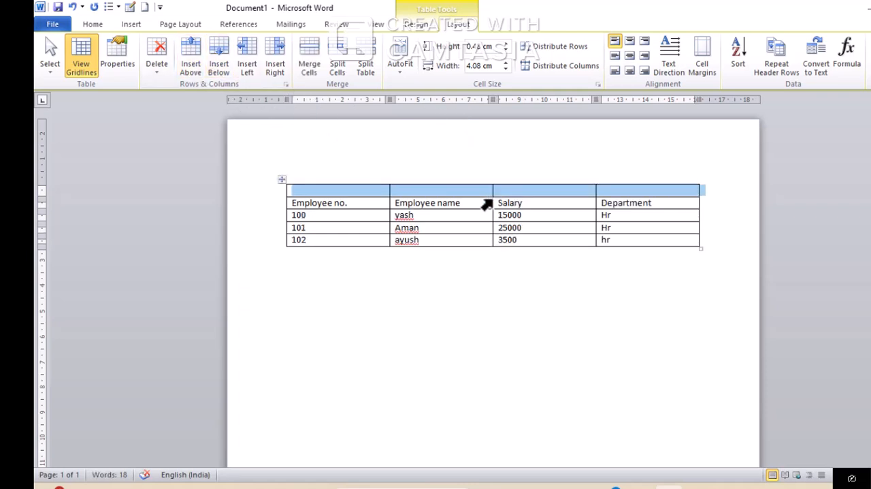
click(428, 240)
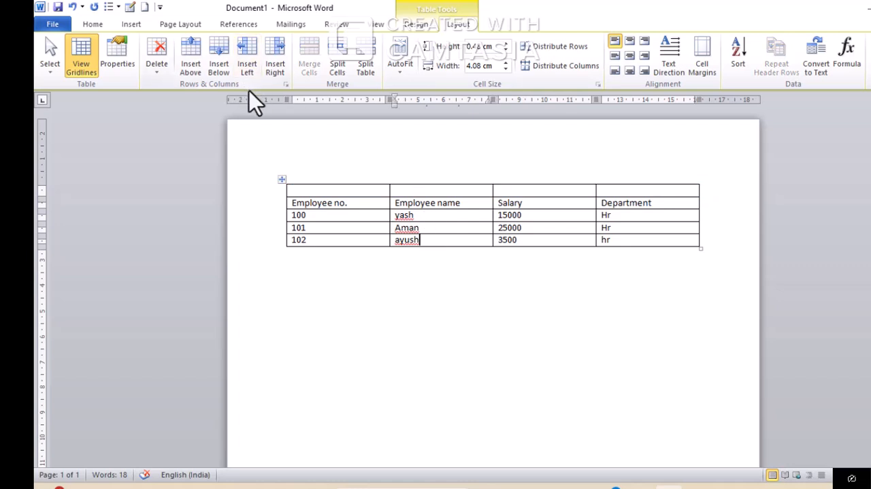
click(224, 66)
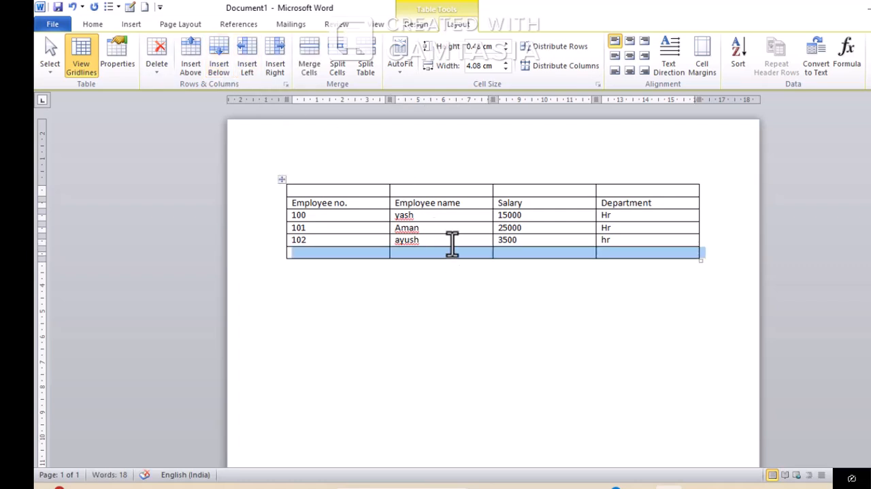
Insert a blank column before the Employee no. column and another after the Department column
click(344, 214)
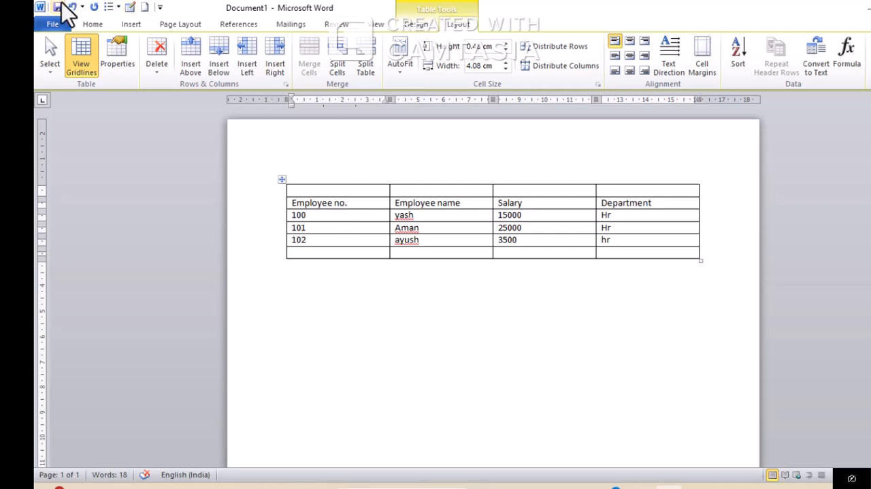
click(248, 61)
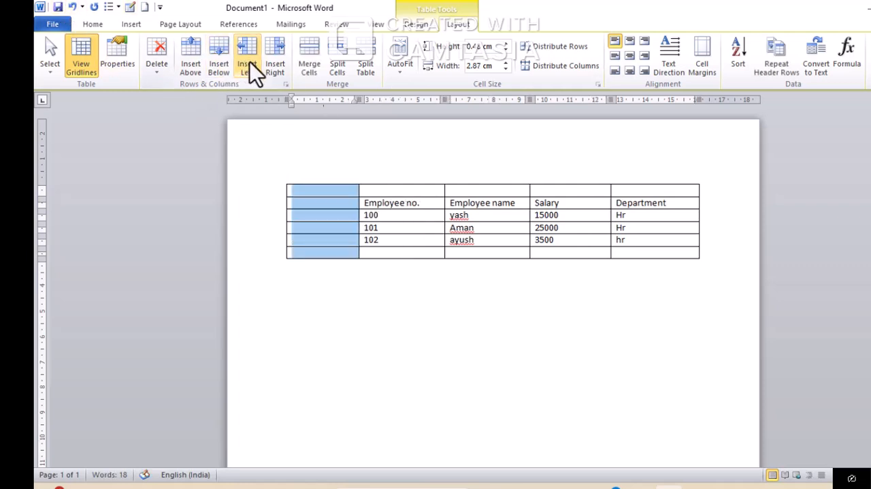
click(690, 217)
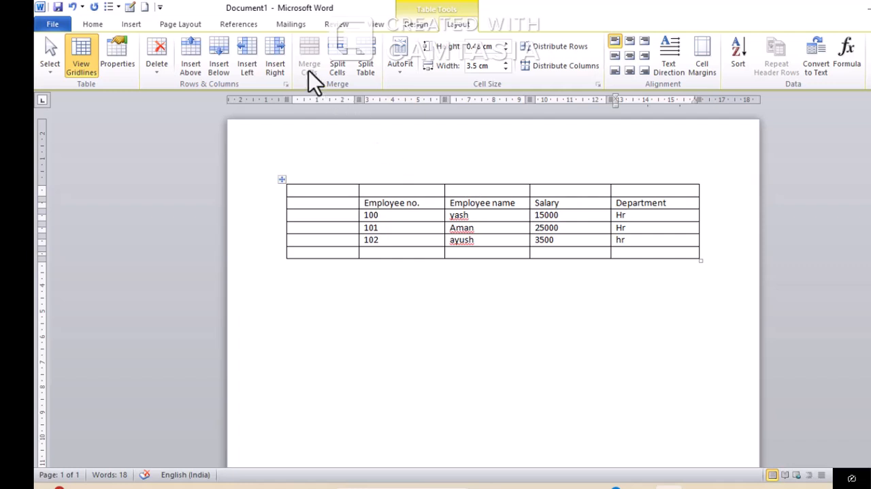
click(283, 68)
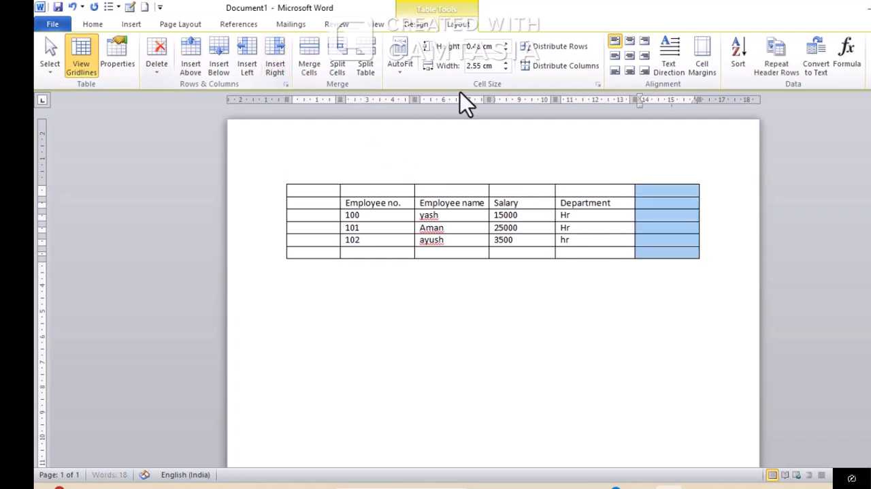
click(627, 203)
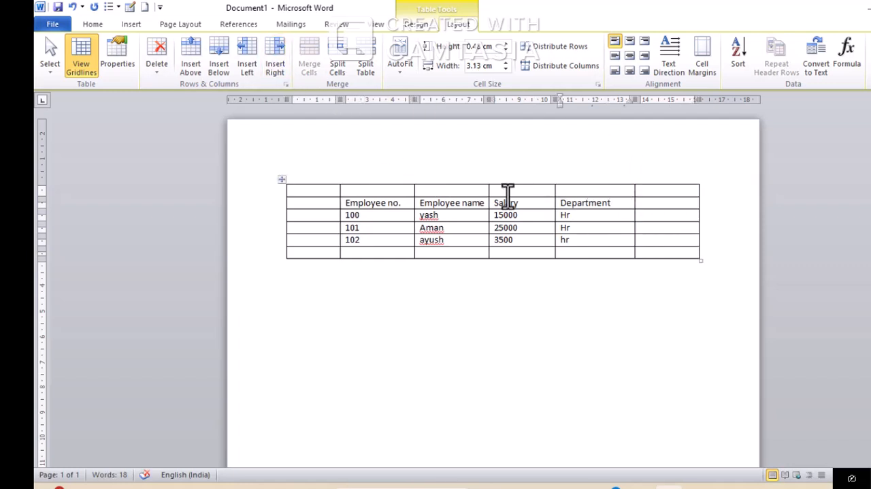
Merge the four blank cells above the Employee no. to Department headings into one cell
drag(388, 191, 526, 194)
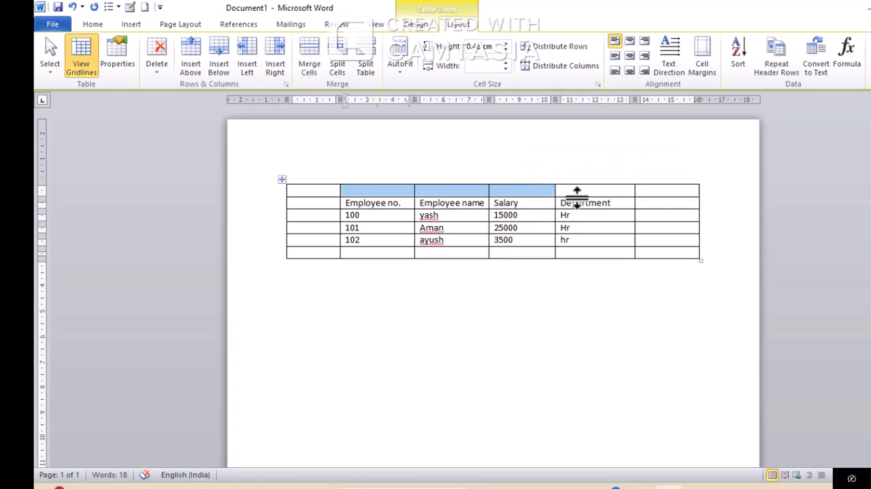
drag(580, 191, 400, 193)
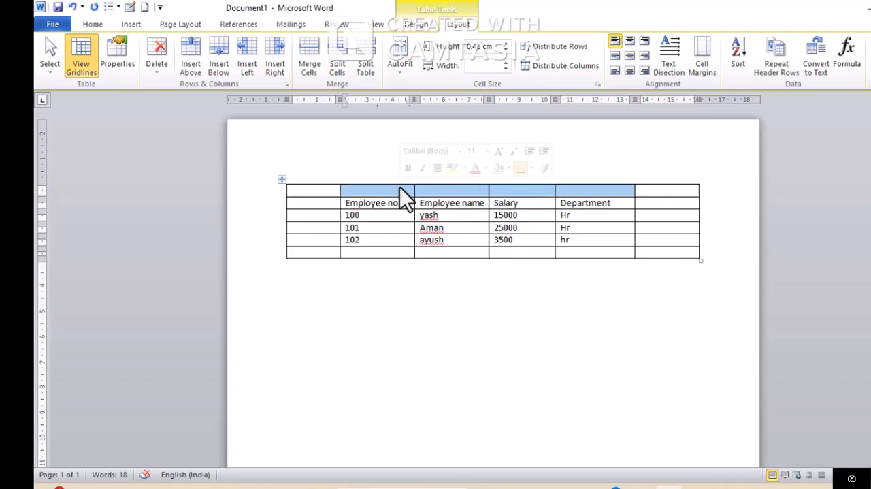
click(312, 54)
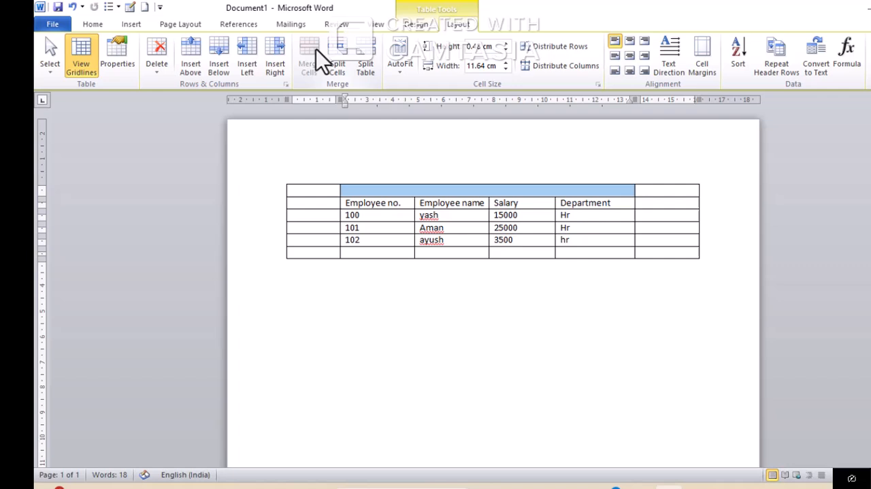
Enter the title "Employee data" in the merged cell above the headings and centre it horizontally
click(582, 194)
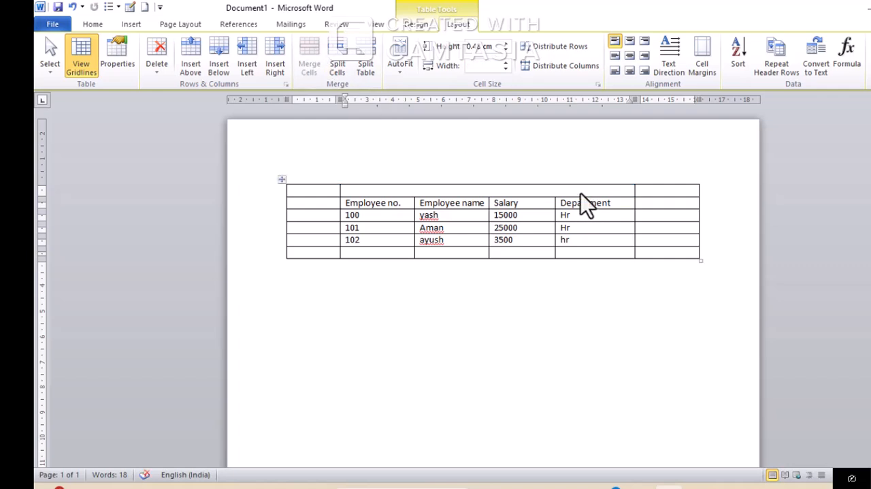
text(employee data)
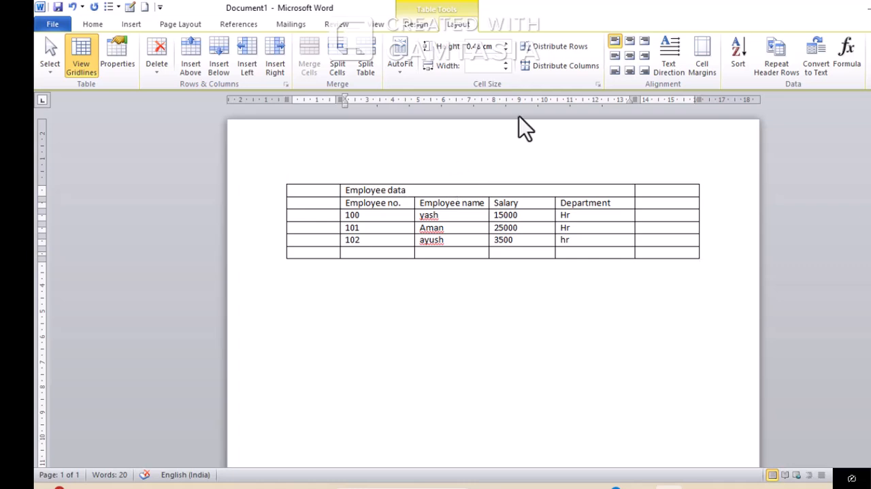
click(631, 42)
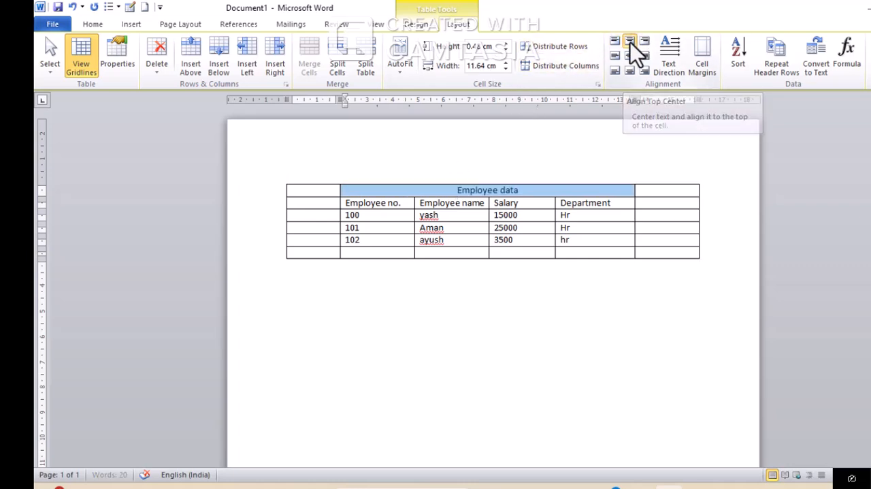
click(588, 193)
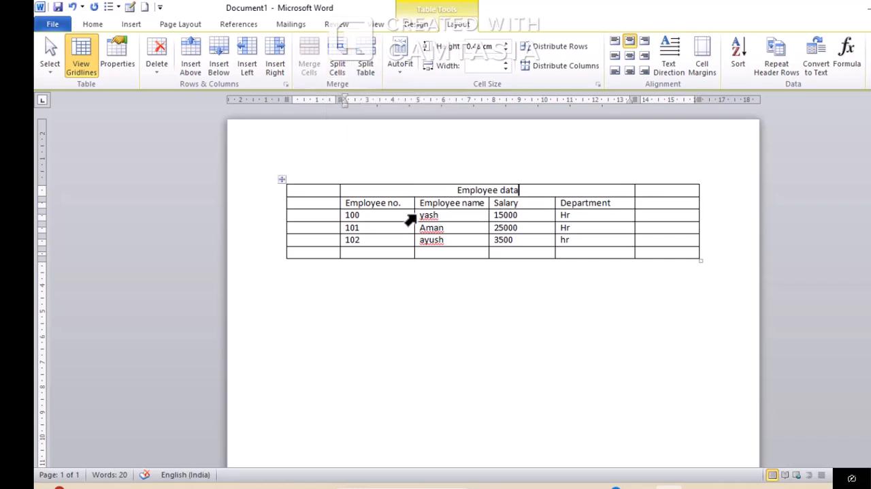
Split the merged Employee data cell into 3 columns and 1 row
drag(411, 189, 525, 188)
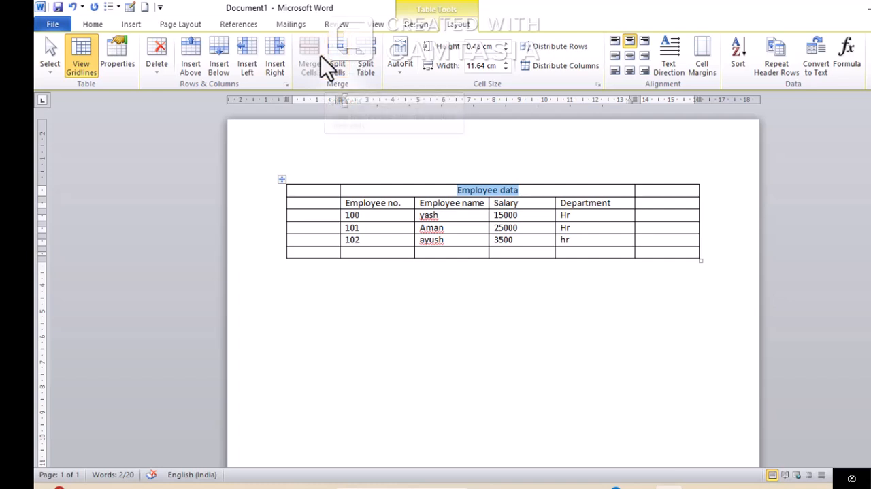
click(344, 58)
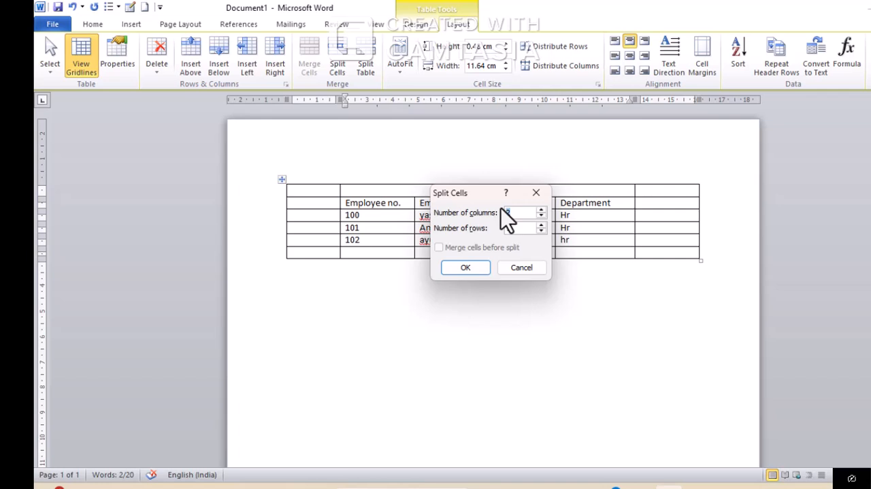
click(542, 210)
click(475, 268)
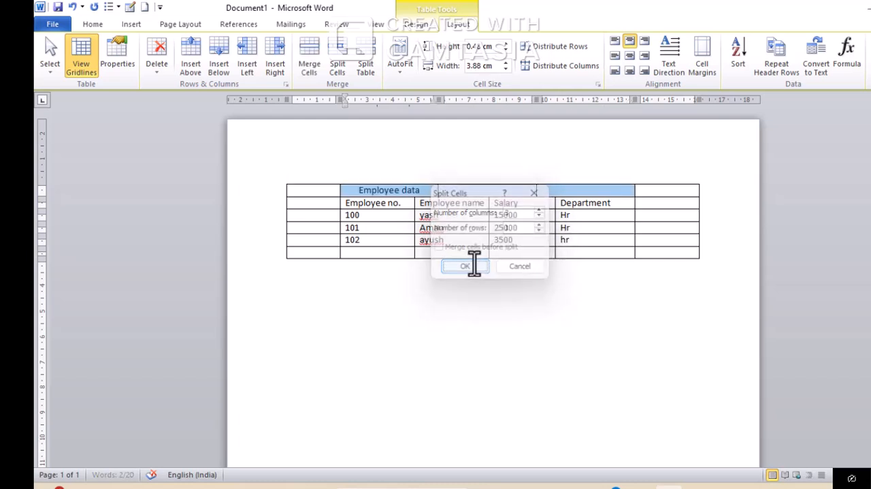
click(522, 193)
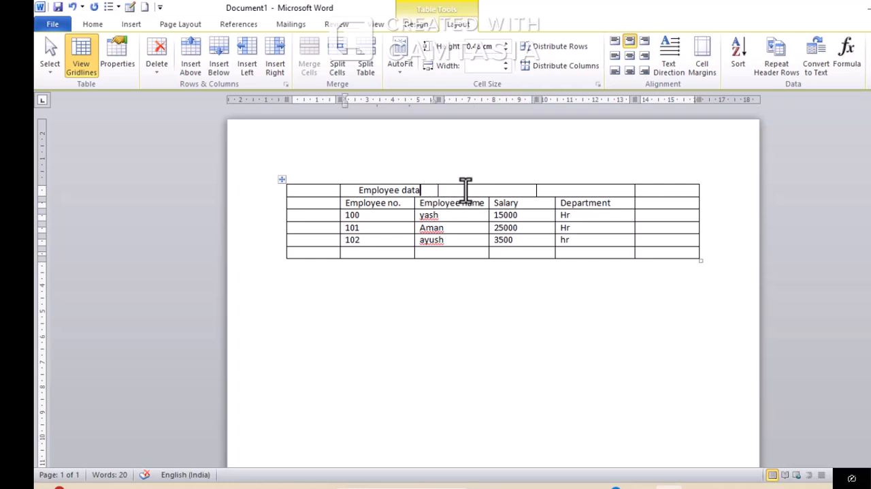
Move the divider between the second and third split title cells to line up with the Department column's left edge
click(597, 191)
drag(537, 189, 557, 186)
click(440, 190)
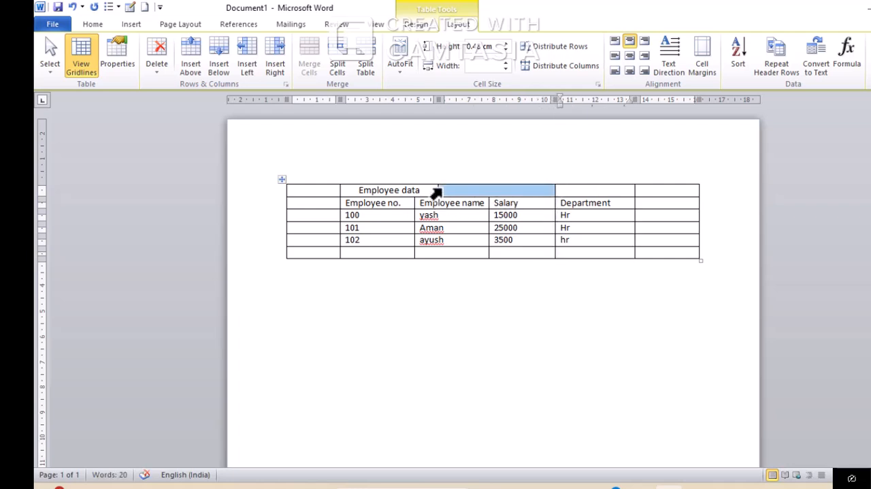
Split the three title-row cells into 1 column and 2 rows, merging them before the split
drag(428, 189, 583, 189)
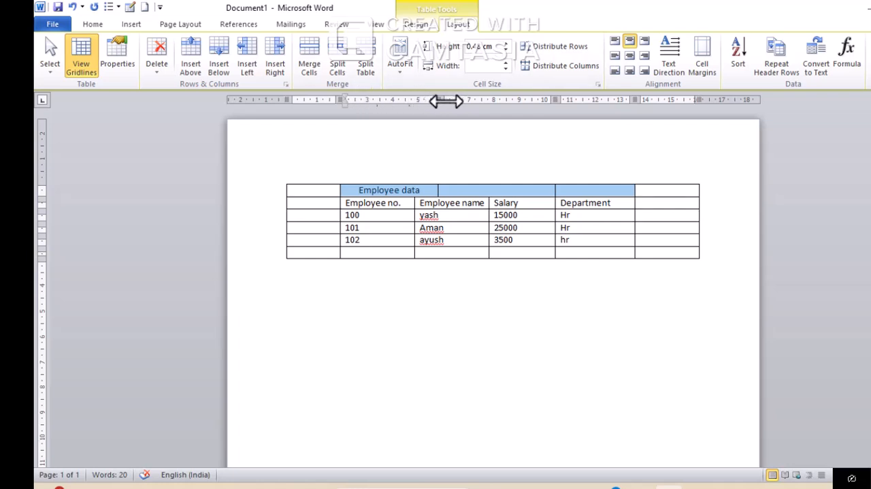
click(837, 99)
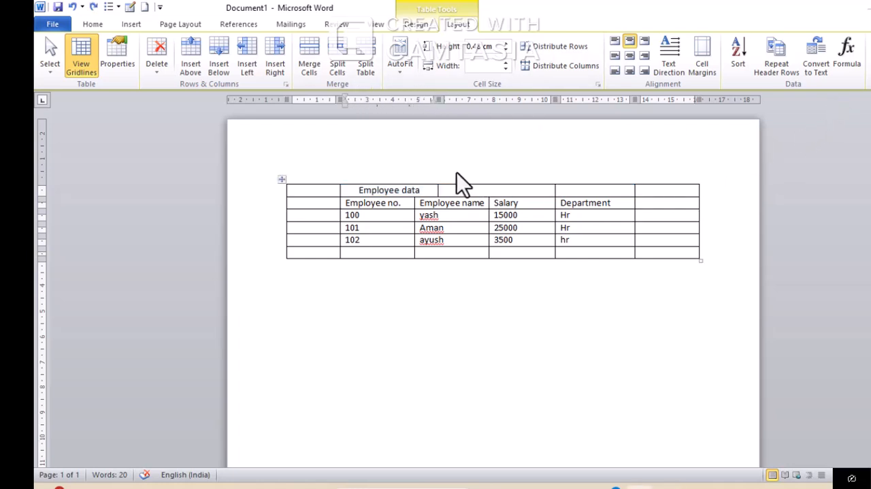
click(422, 190)
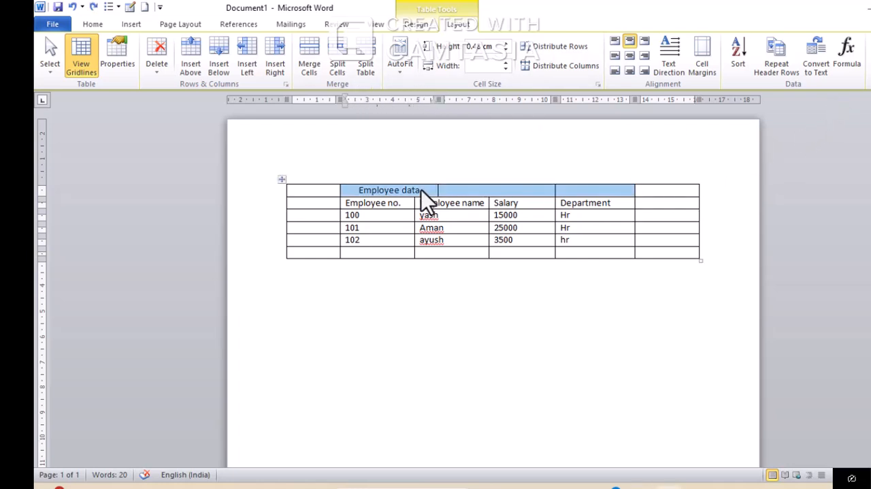
click(341, 70)
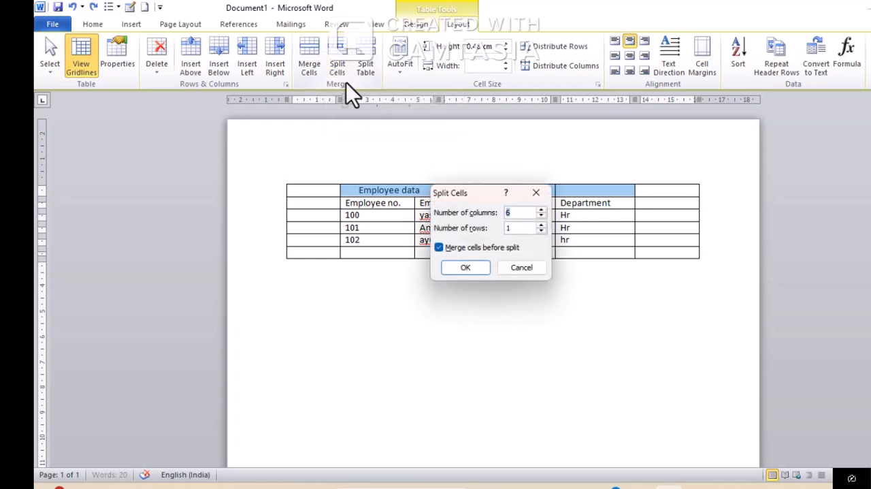
click(541, 215)
click(542, 215)
click(542, 215)
click(542, 216)
click(543, 215)
click(545, 225)
click(485, 268)
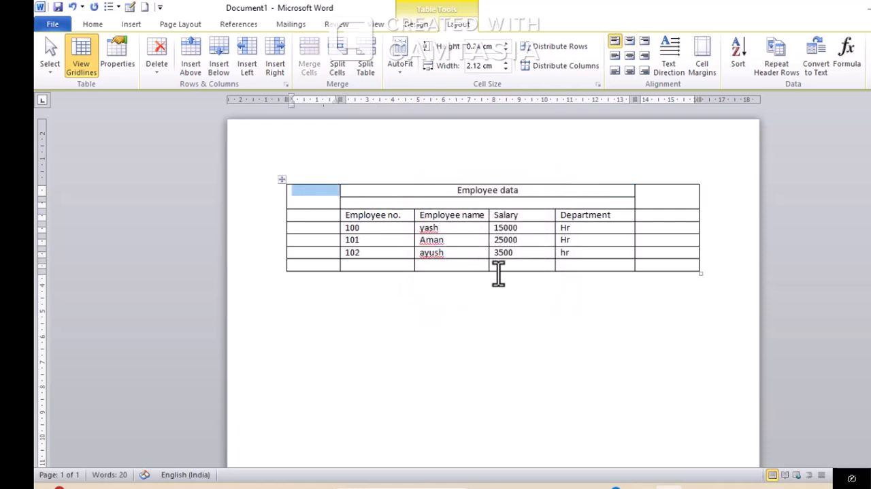
click(534, 194)
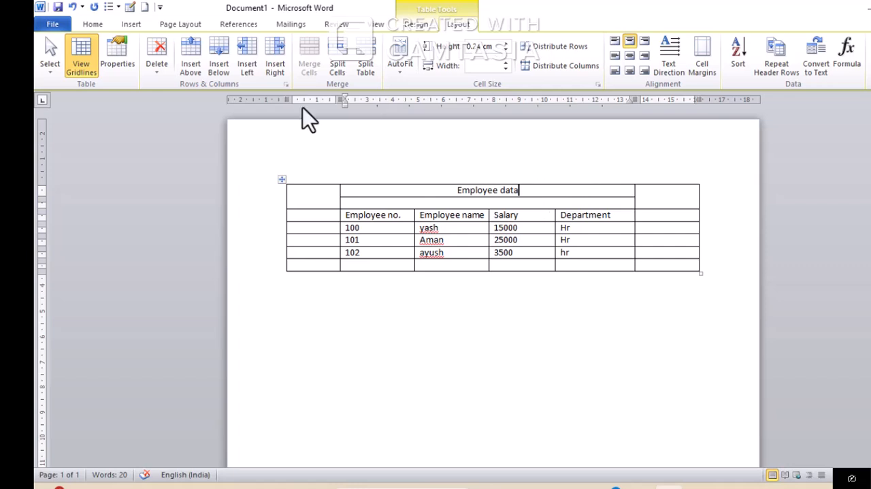
click(338, 66)
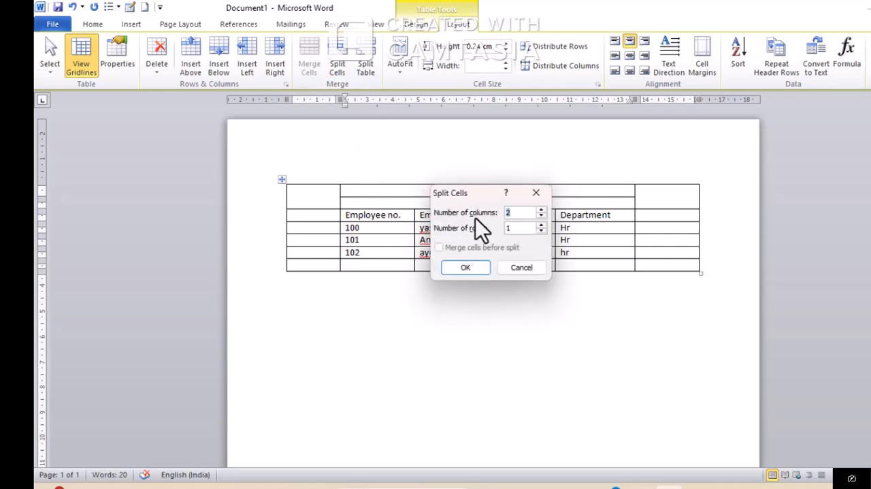
click(535, 192)
drag(448, 191, 467, 204)
click(425, 190)
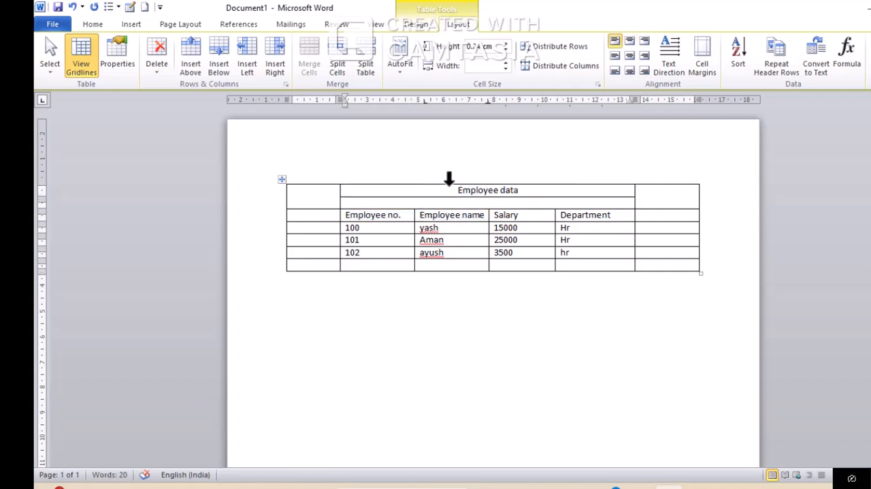
Merge the Employee data title cell with the empty cell directly beneath it
click(448, 178)
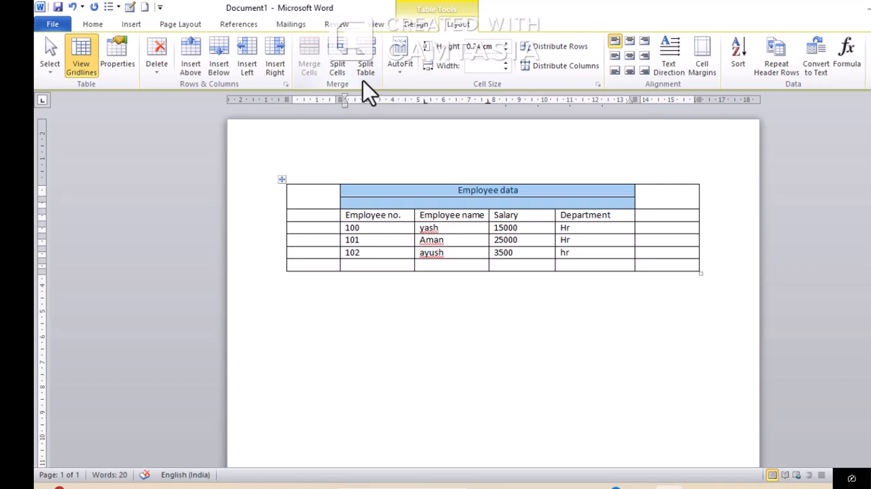
click(338, 61)
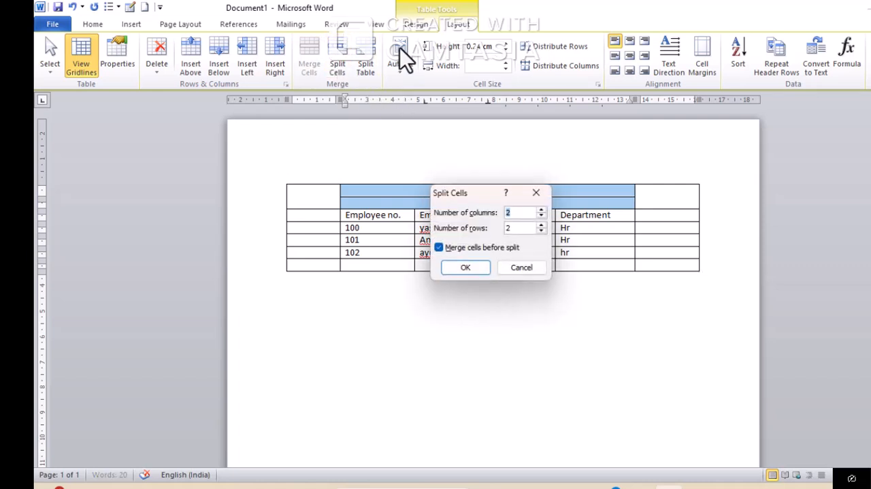
click(536, 192)
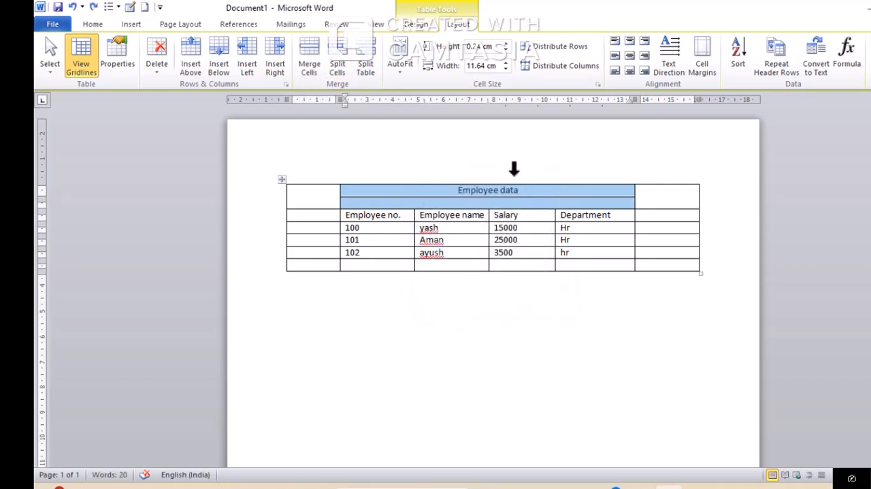
click(321, 61)
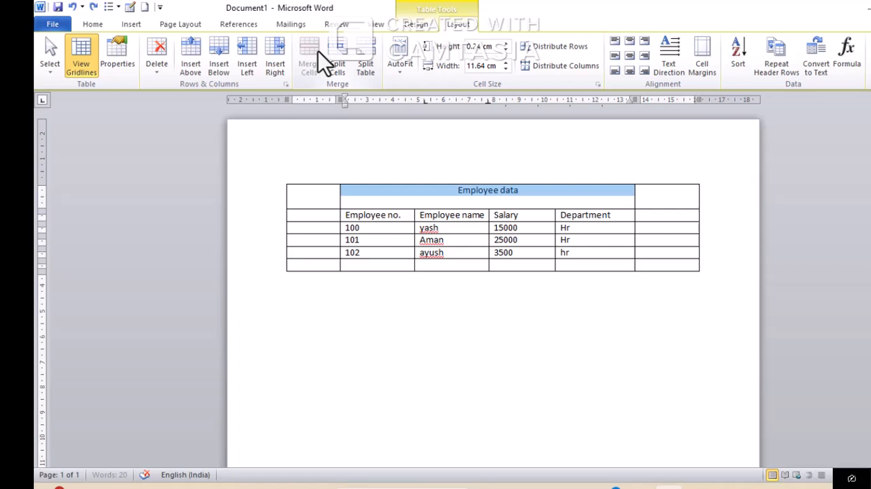
click(521, 198)
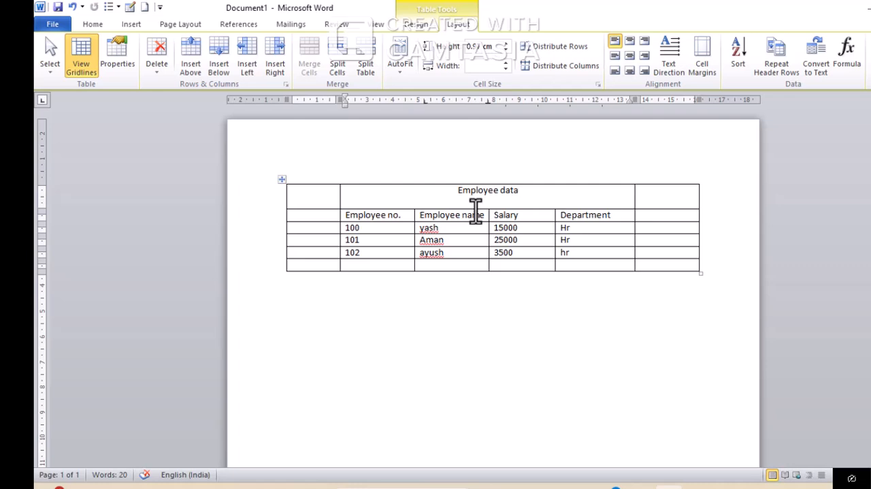
Extend the cell selection from the Employee data title down to the 102 row and across to the first column, and clear it
key(shift+Down)
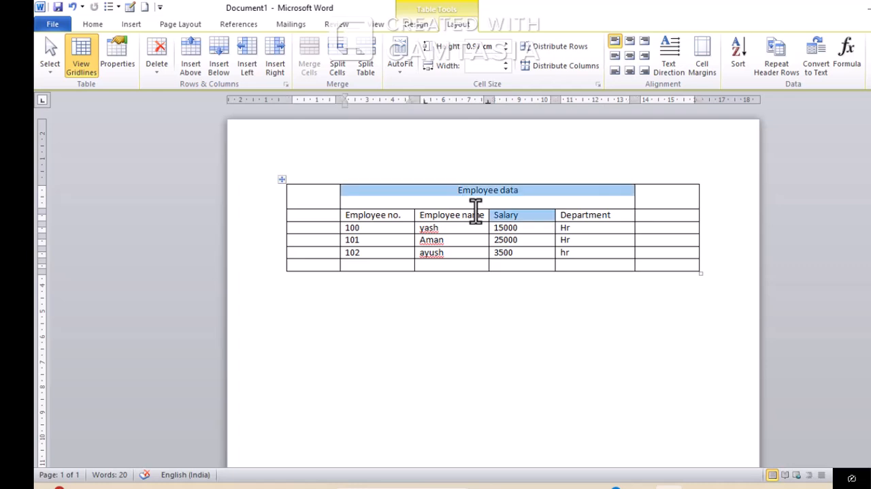
key(shift+Down)
key(shift+Down)
key(shift+Down)
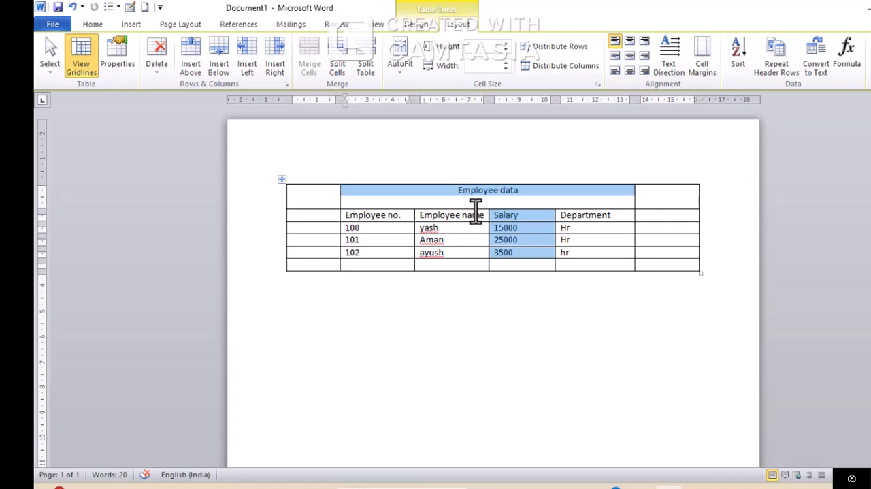
key(shift+Left)
key(shift+Left)
key(shift+Left)
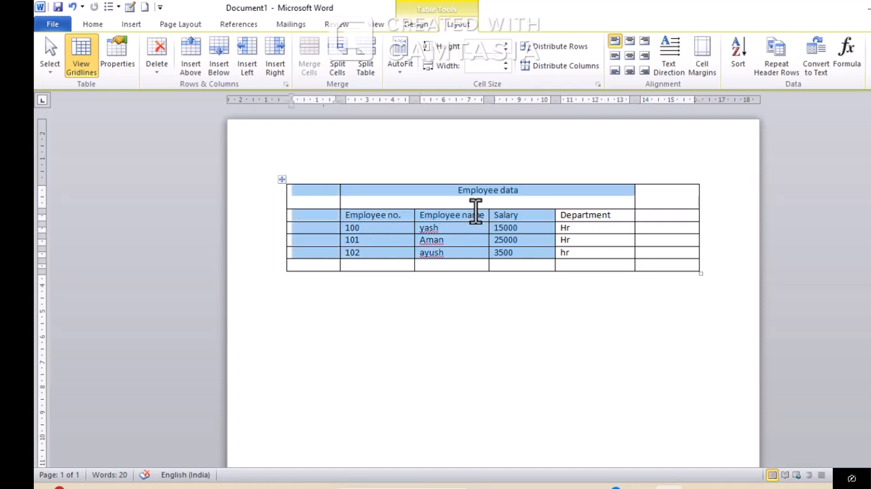
click(614, 245)
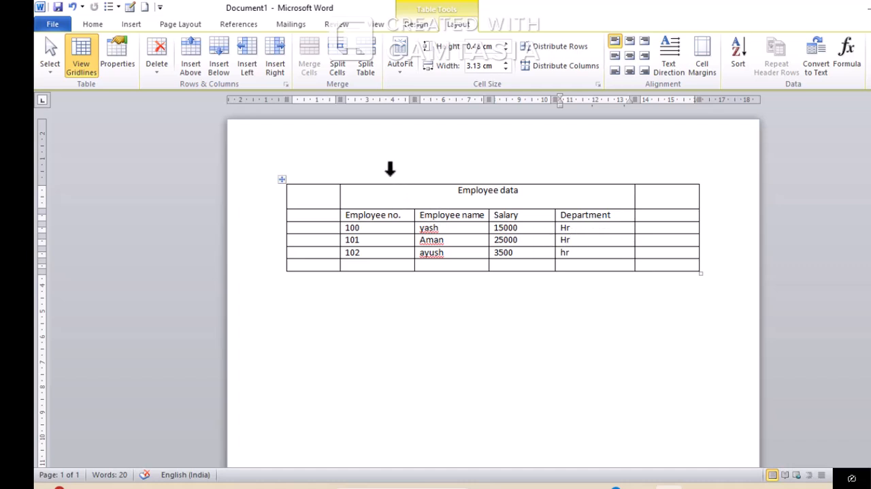
Shrink the Employee data title row to a single text line, and try different row heights, finishing at 0.5 cm
click(425, 194)
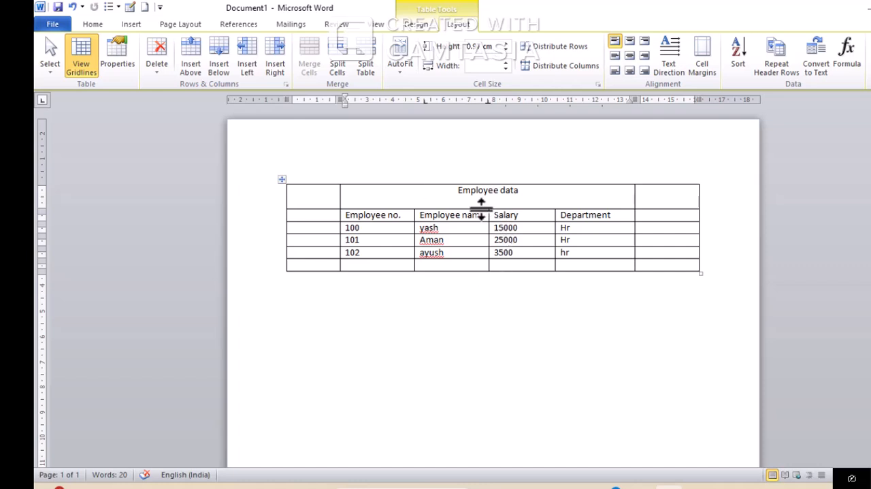
drag(482, 207, 482, 196)
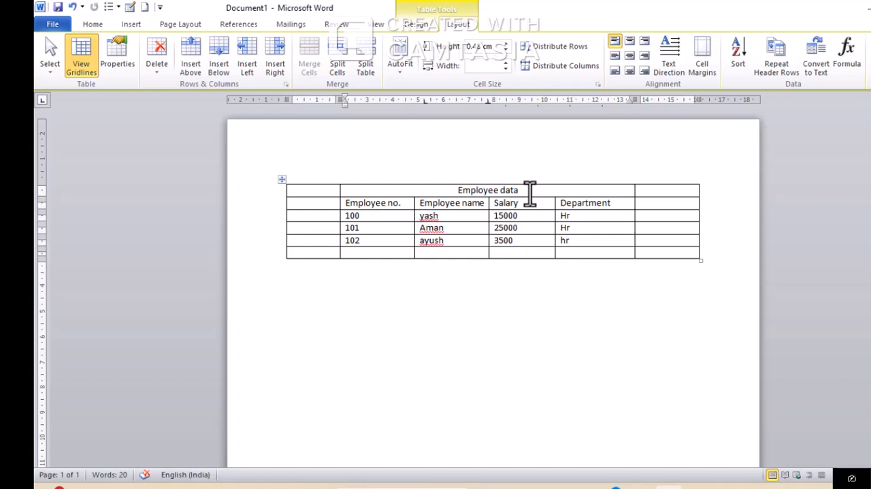
click(509, 45)
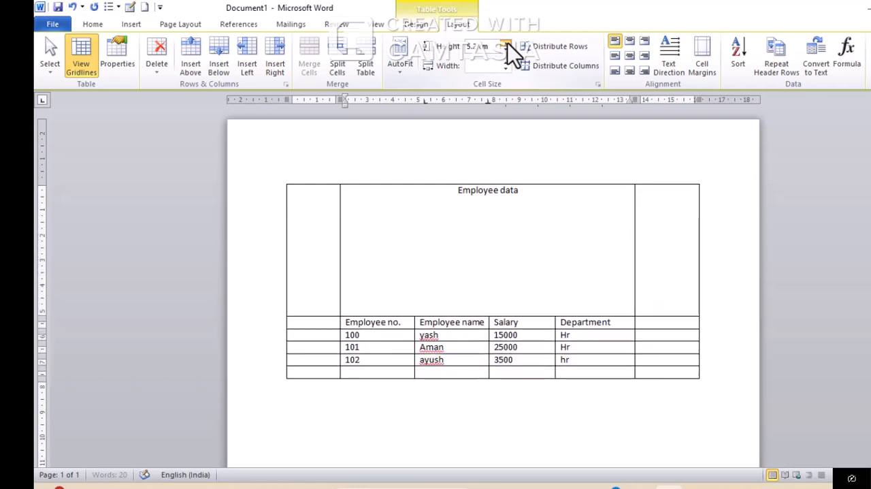
click(504, 53)
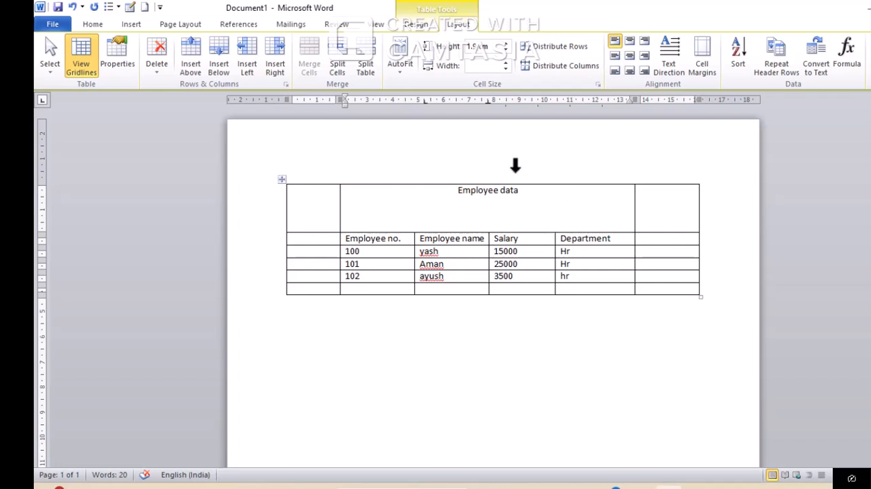
click(504, 51)
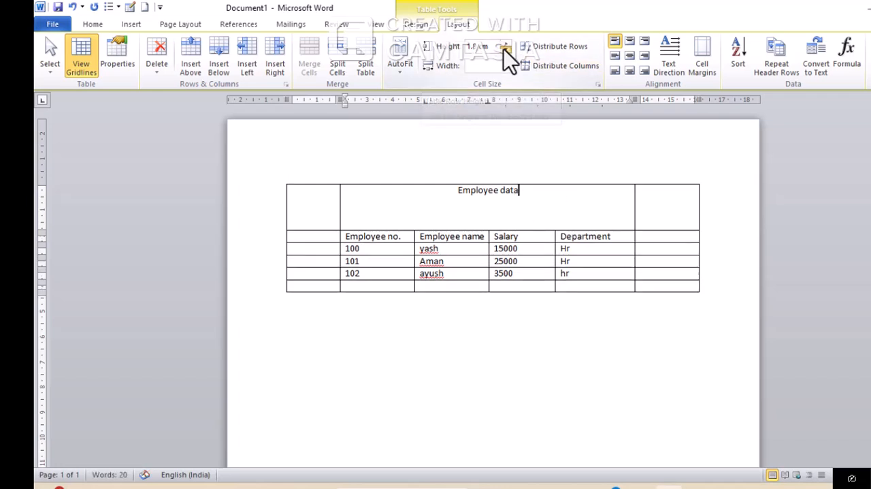
click(505, 51)
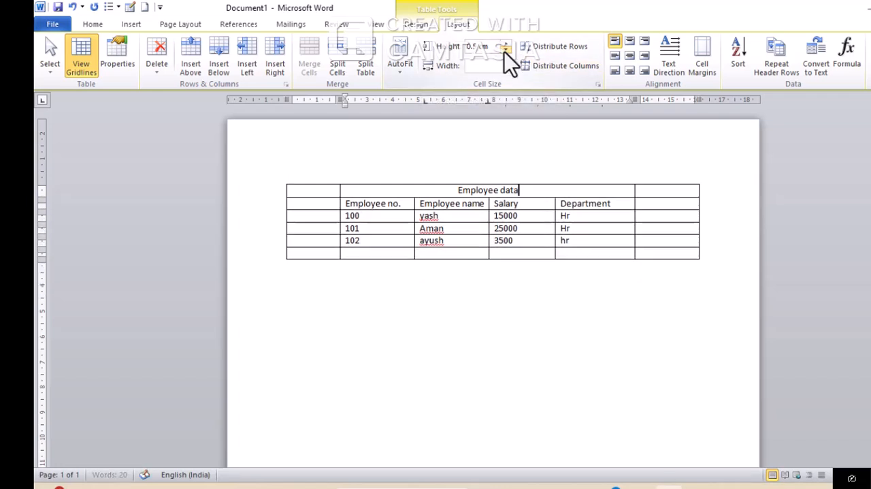
Adjust the width of the Employee data title cell to 4.4 cm
click(506, 69)
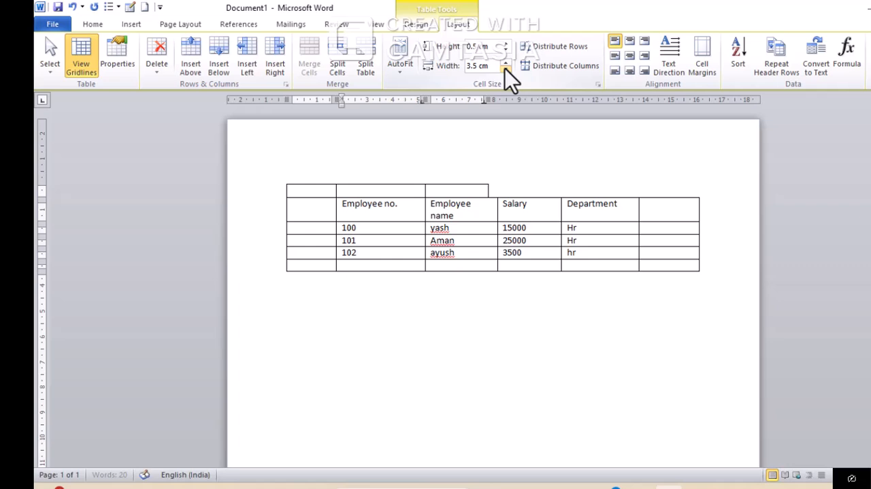
click(507, 63)
click(507, 64)
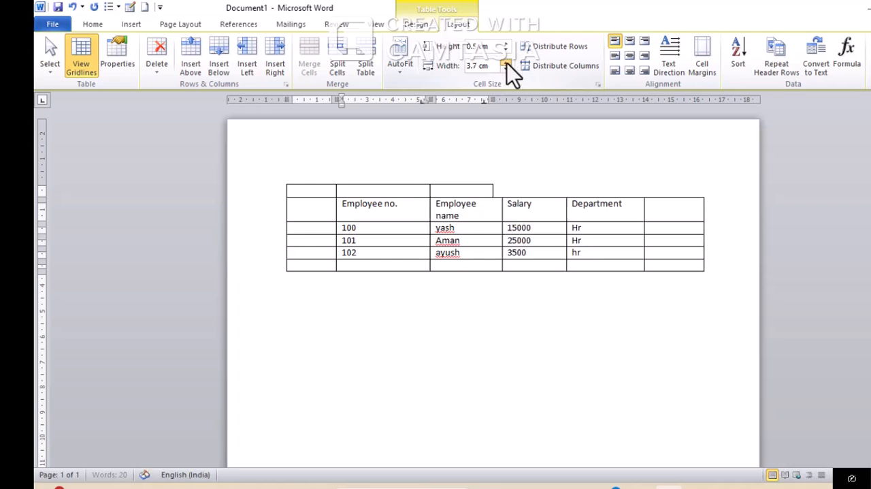
click(508, 63)
click(507, 64)
Try wider and narrower widths for the Employee no. column, finishing at 3.5 cm
click(507, 64)
click(507, 63)
click(508, 64)
click(507, 63)
click(507, 63)
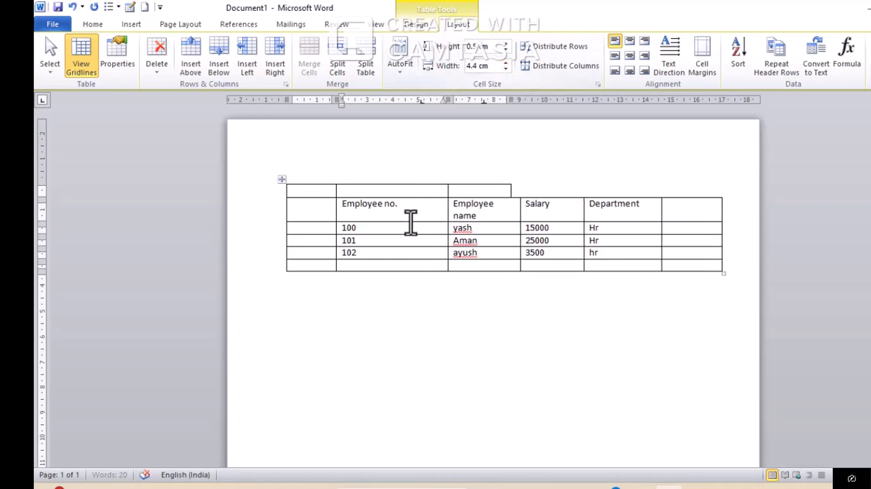
click(508, 63)
click(507, 64)
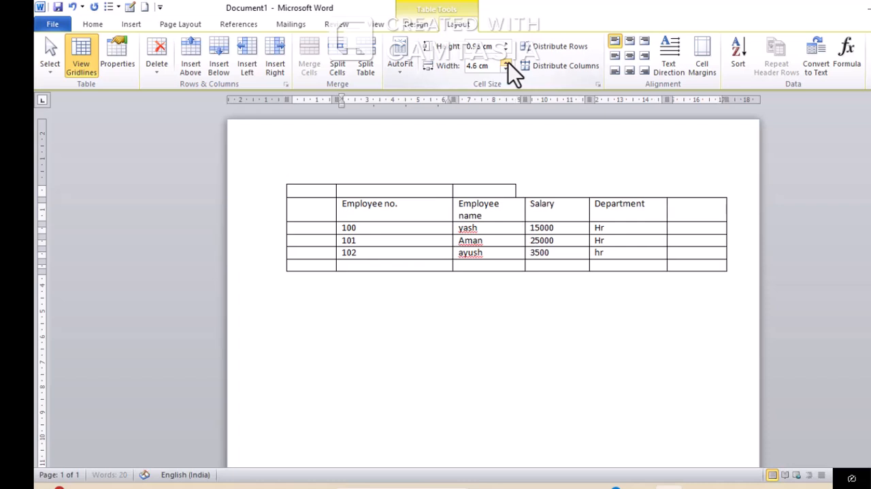
click(507, 63)
click(507, 63)
click(508, 69)
click(508, 69)
click(508, 69)
click(507, 70)
click(507, 70)
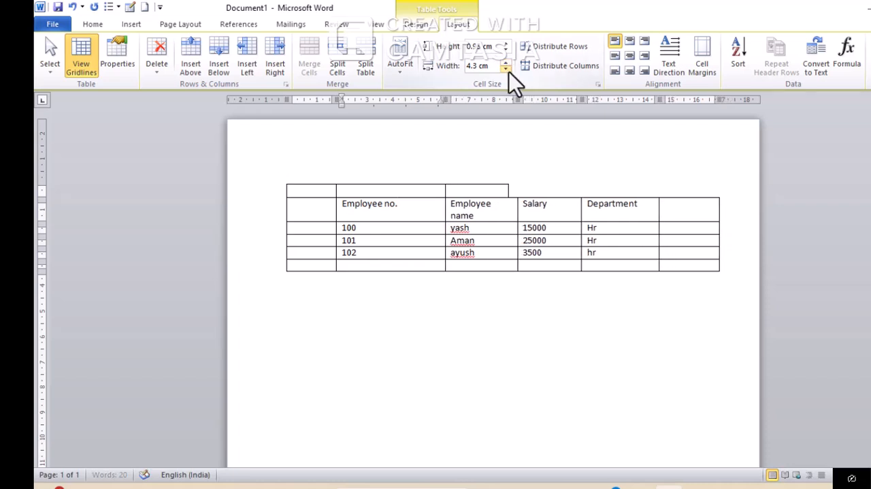
click(507, 69)
click(508, 70)
click(508, 70)
click(508, 69)
click(508, 69)
click(507, 69)
click(507, 70)
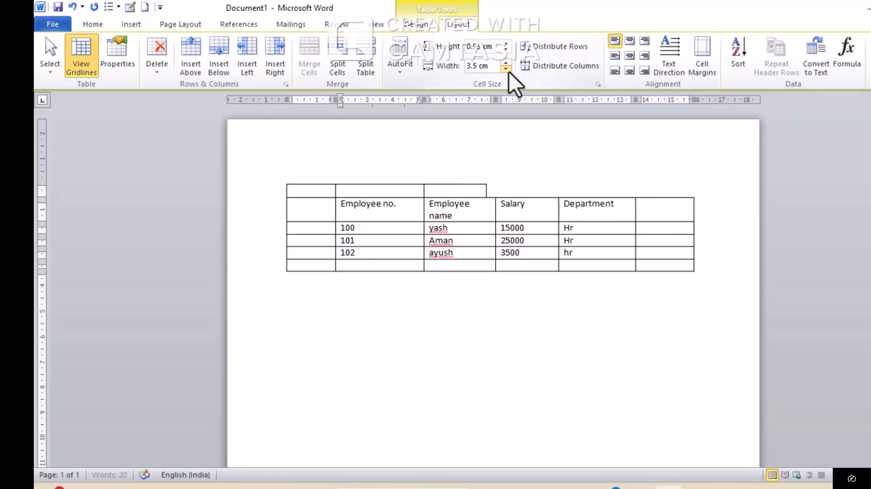
click(508, 69)
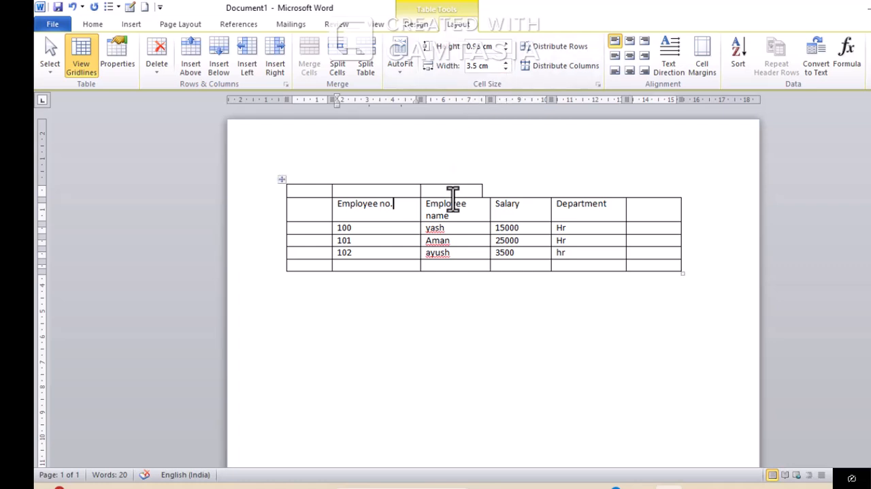
Delete the broken title row above the column headings using Delete Cells with the Delete entire row option
drag(452, 188, 307, 189)
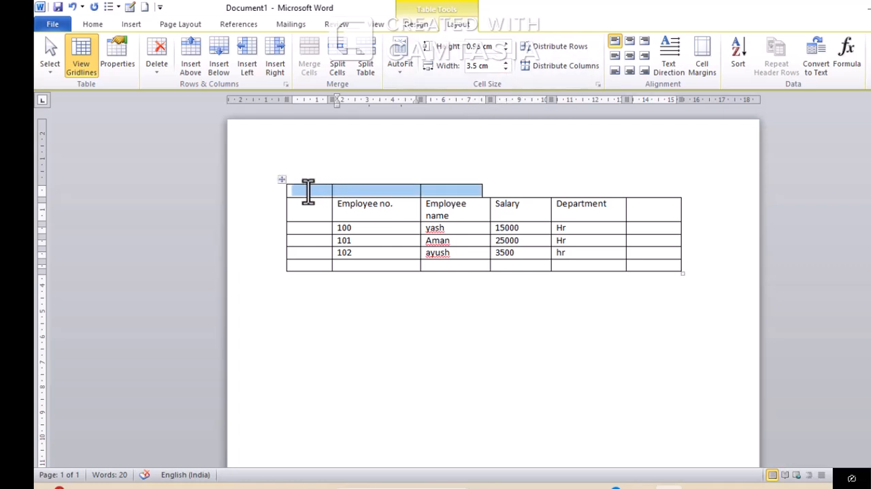
click(155, 49)
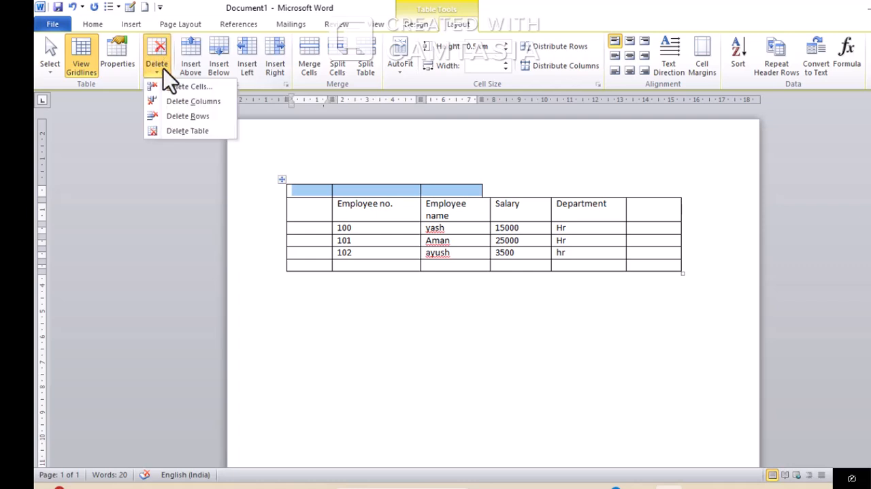
click(210, 88)
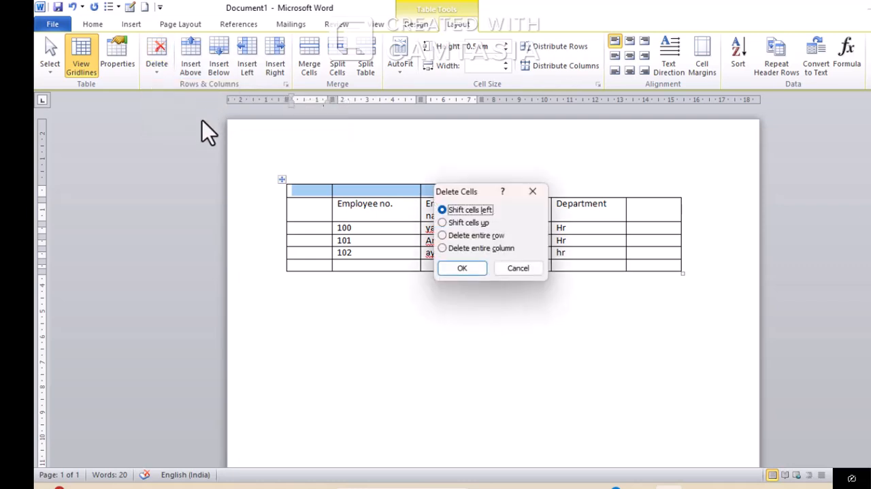
click(441, 237)
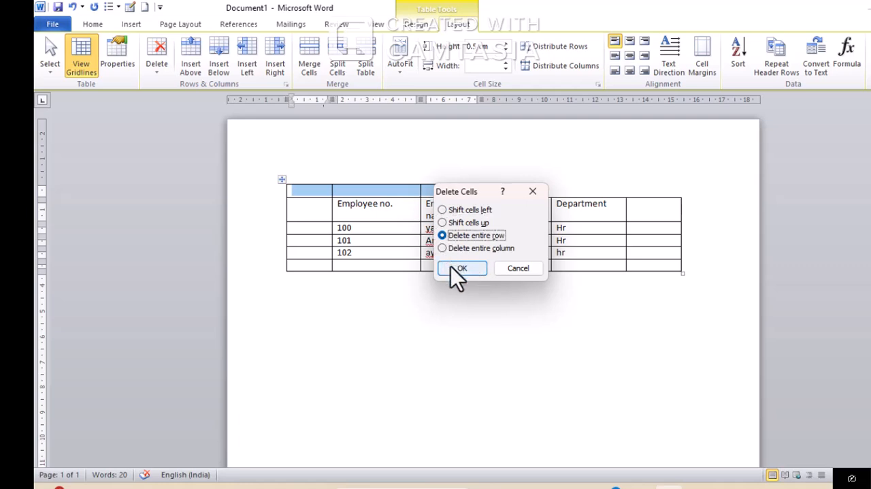
click(454, 268)
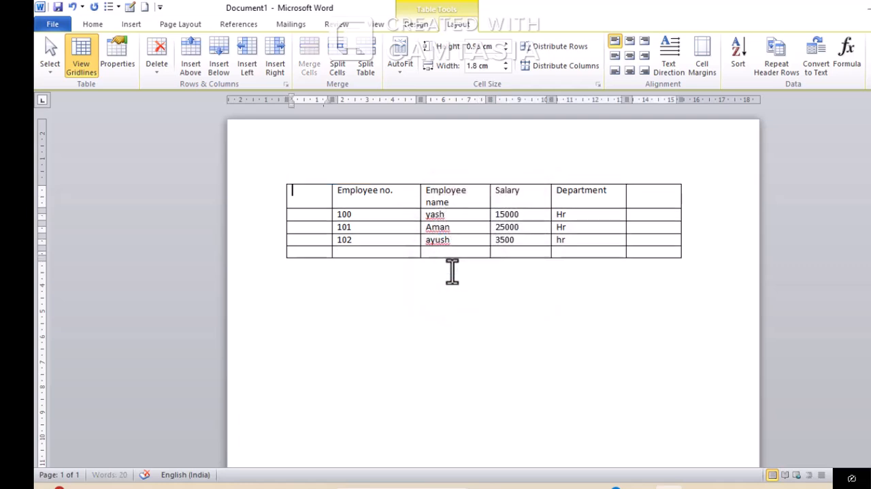
Delete the empty row beneath the employee 102 record
click(504, 253)
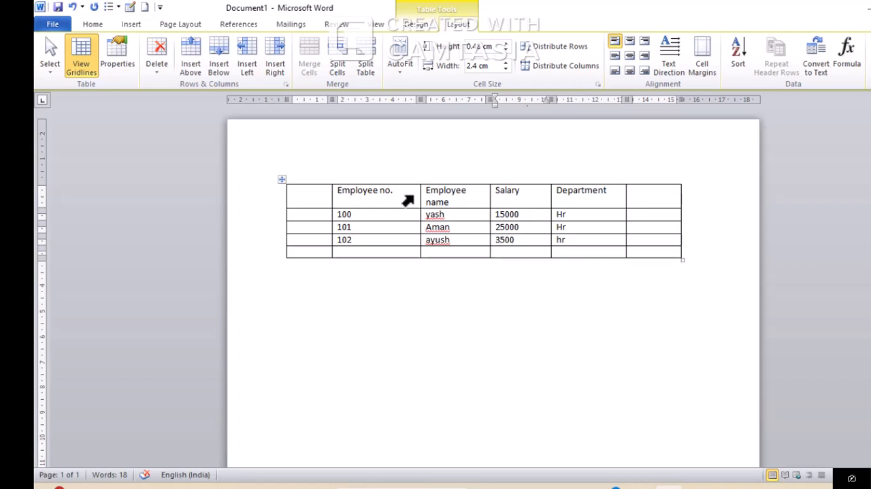
click(156, 66)
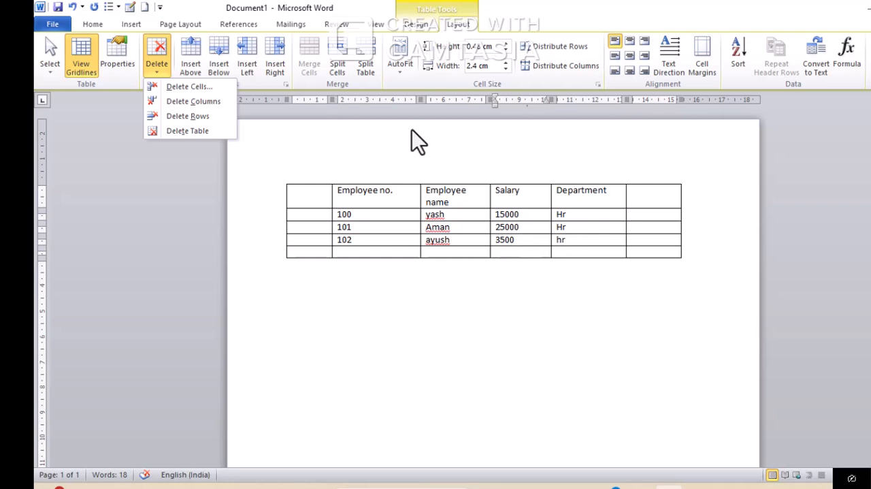
click(195, 117)
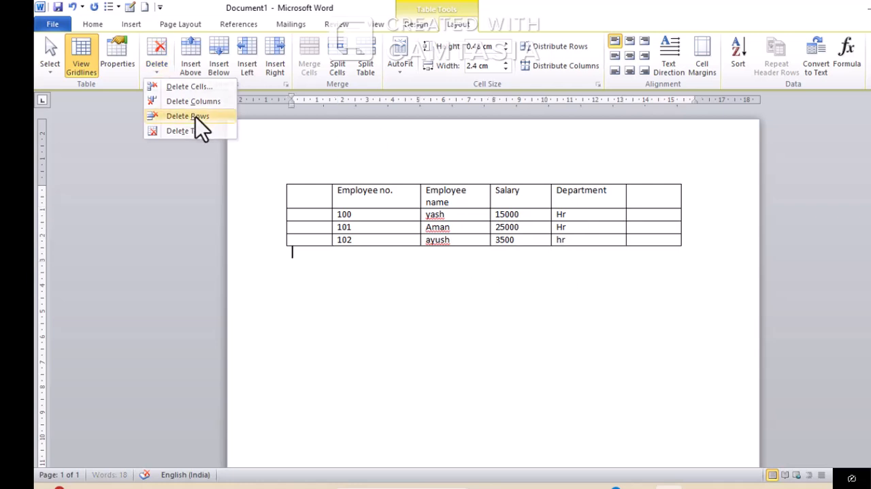
Delete the empty column before Employee no. and the empty column after Department
click(303, 195)
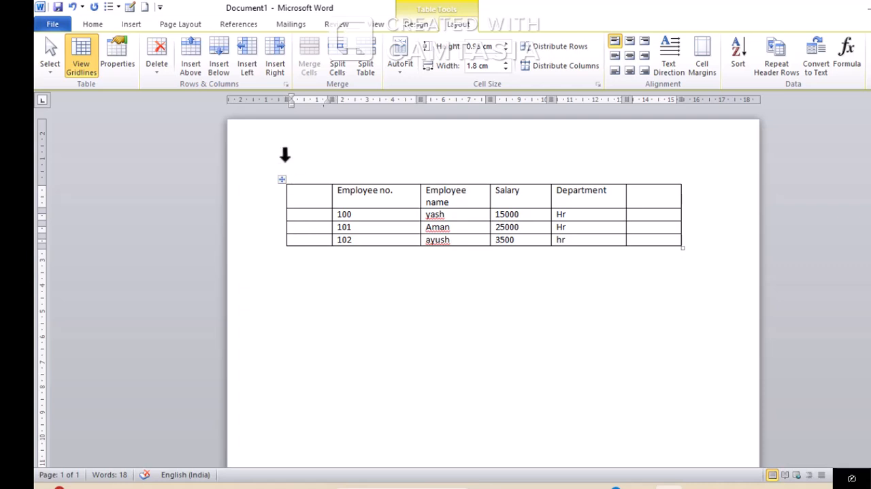
click(161, 69)
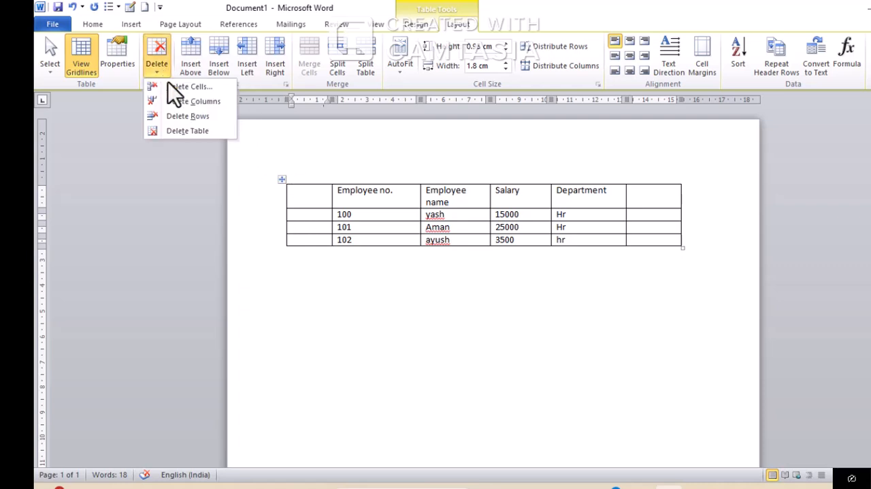
click(212, 105)
click(621, 198)
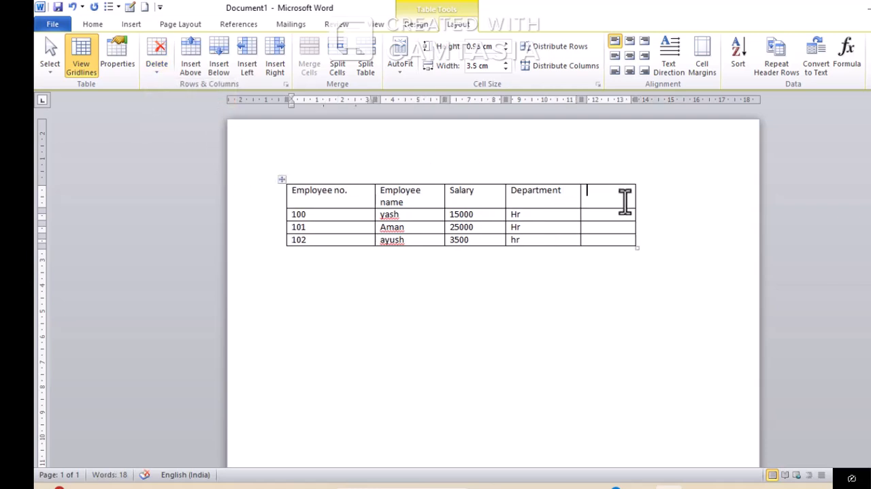
click(147, 67)
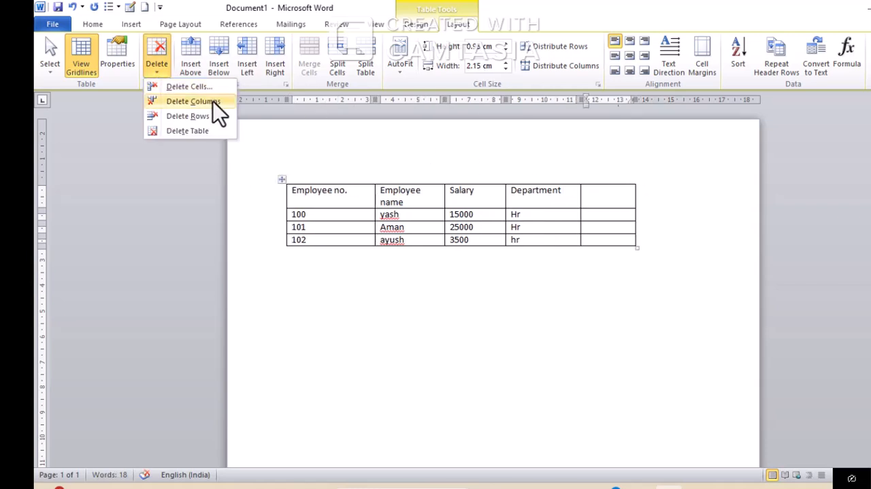
click(213, 102)
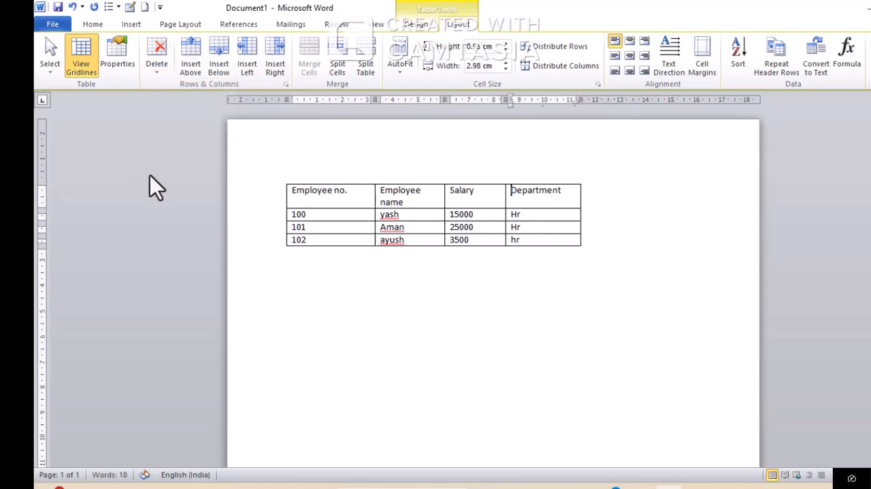
Delete only the Department cell in the employee 102 row, with the Shift cells left option
click(521, 240)
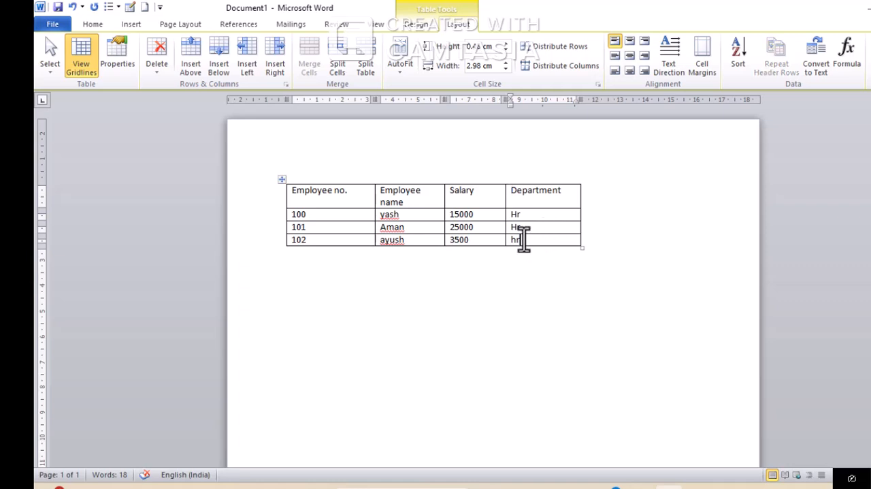
click(166, 68)
click(218, 89)
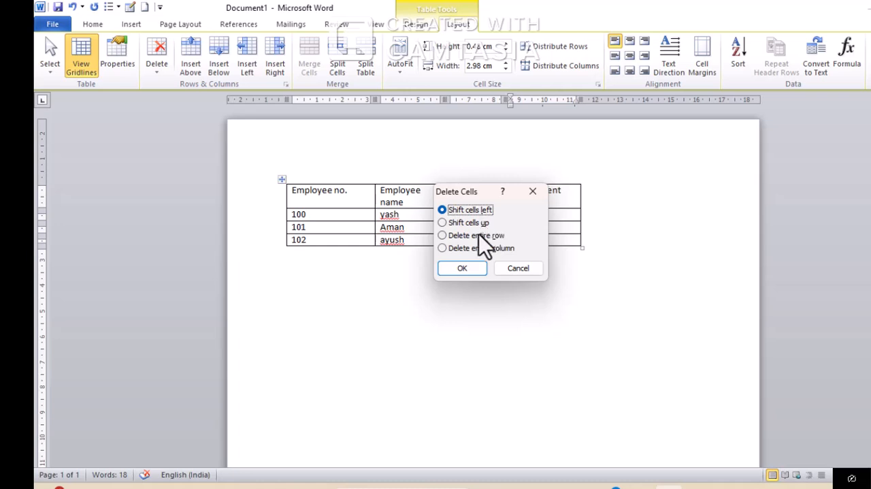
click(469, 267)
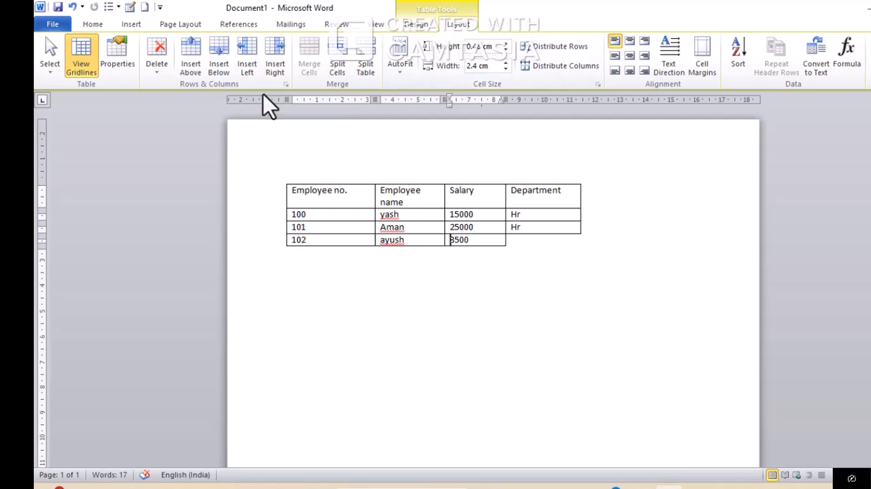
Set the employee table's alignment to Center in the table properties
click(115, 49)
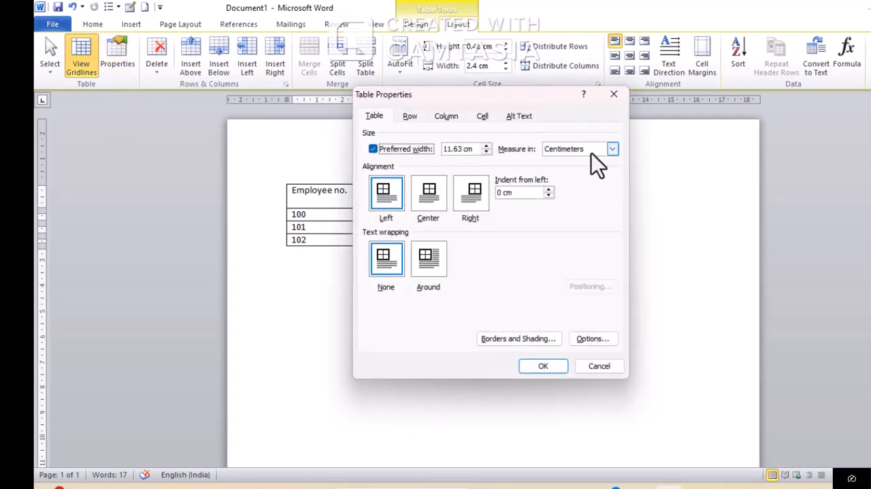
click(409, 116)
click(482, 116)
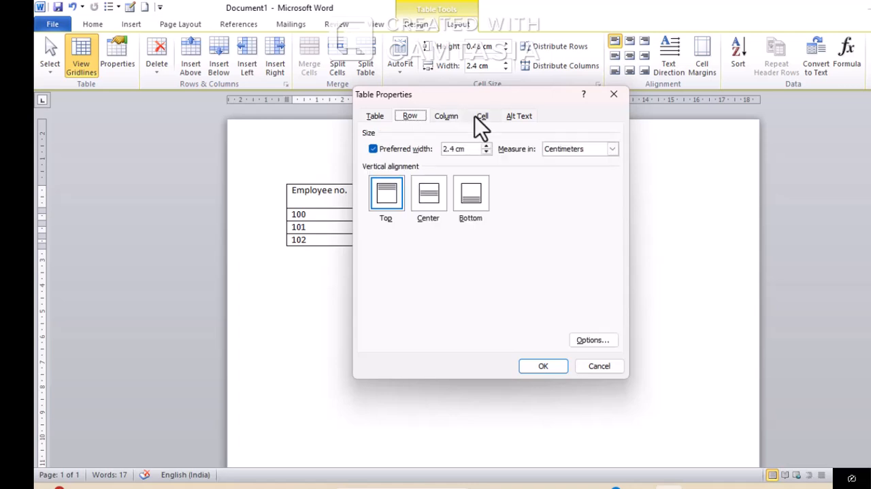
click(446, 115)
click(376, 122)
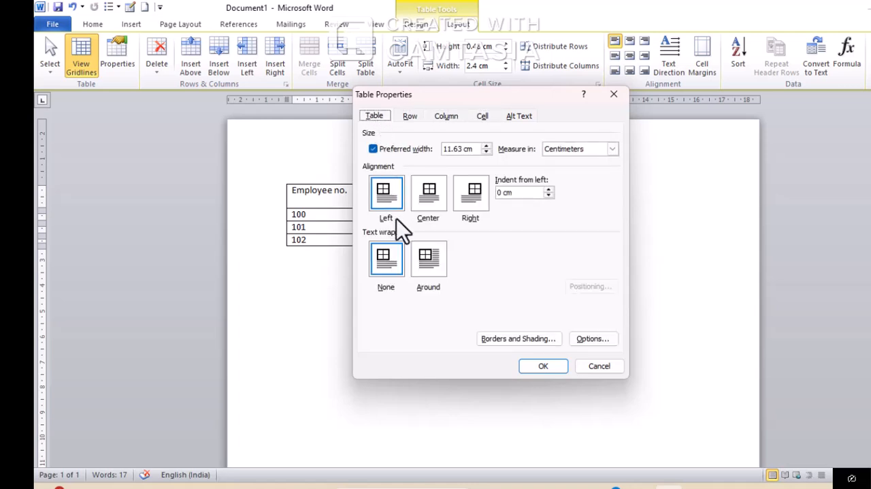
click(430, 195)
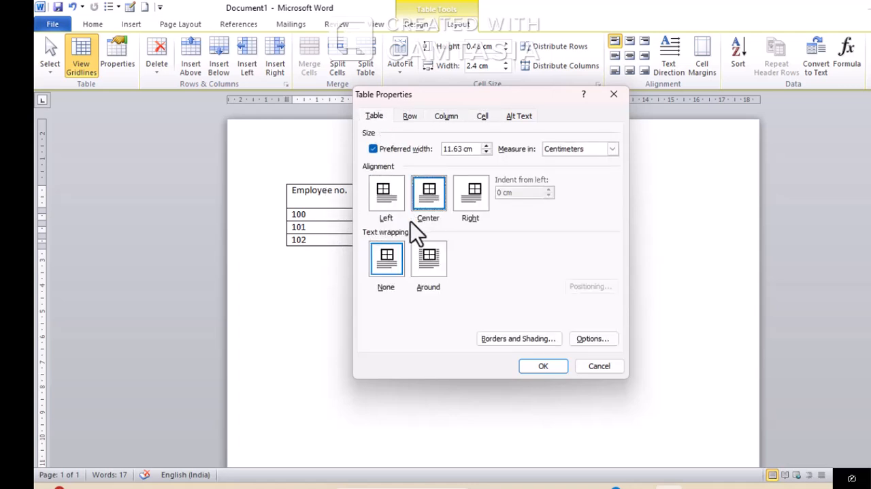
click(544, 368)
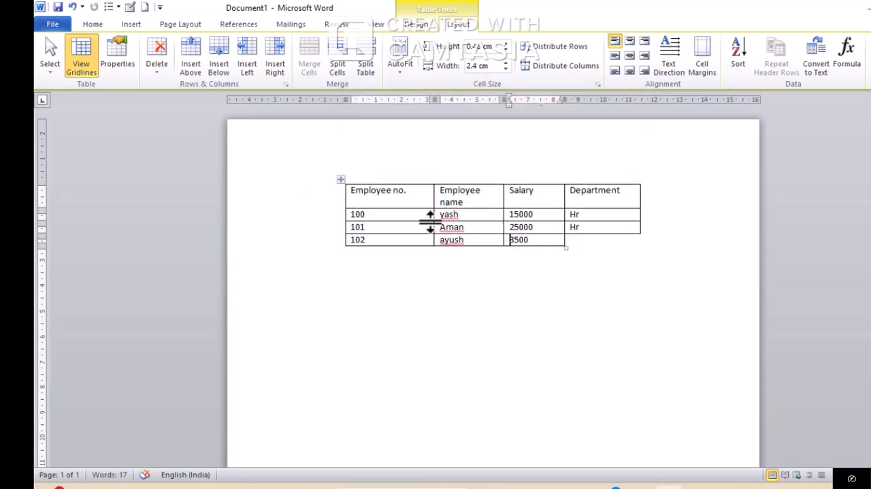
Set the employee table's alignment to Right in the table properties
click(116, 59)
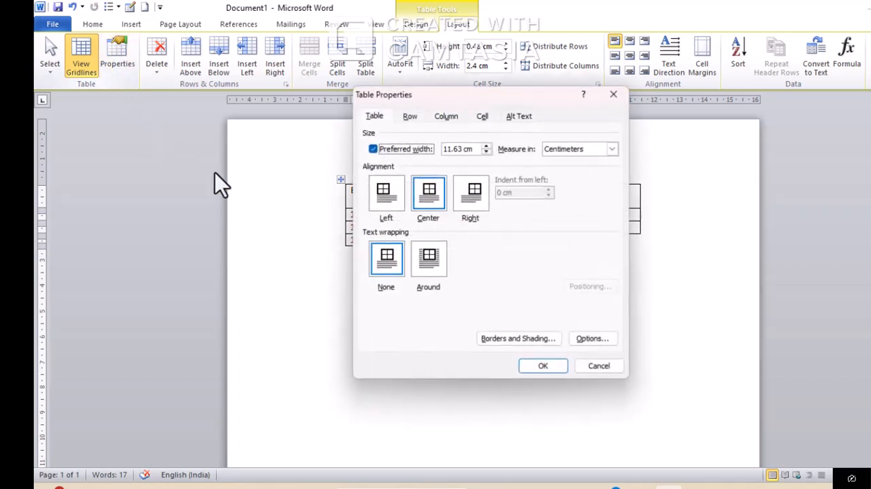
click(482, 194)
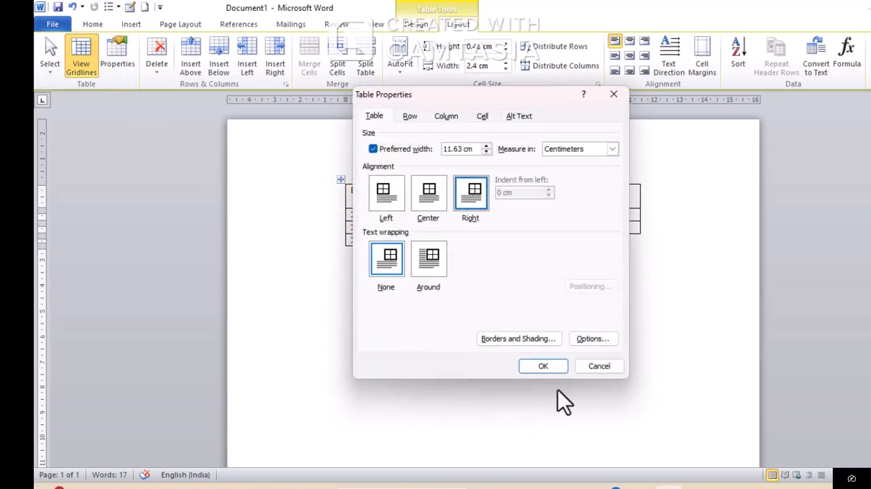
click(548, 364)
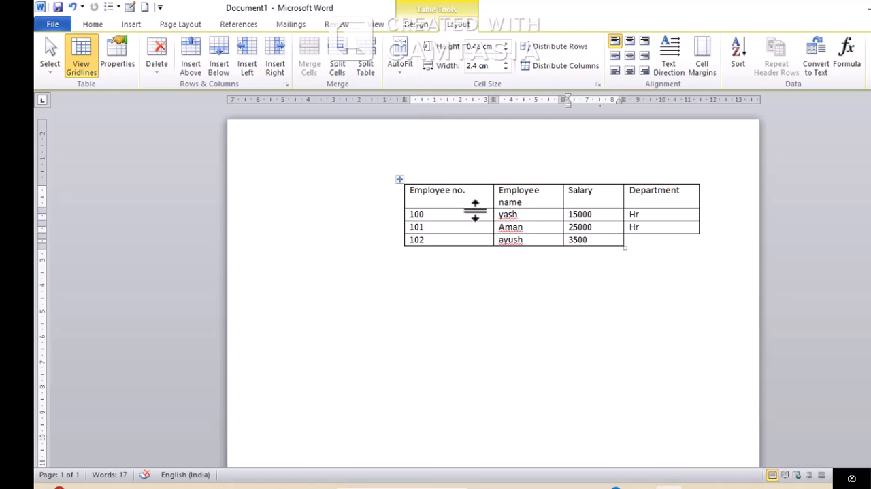
Move the table back toward the page's left margin and insert an empty column directly after Salary
drag(397, 177, 304, 178)
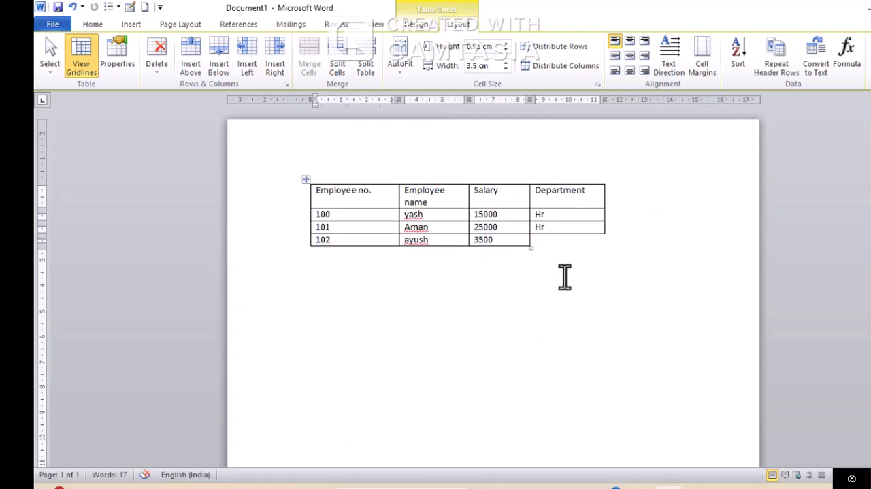
click(522, 239)
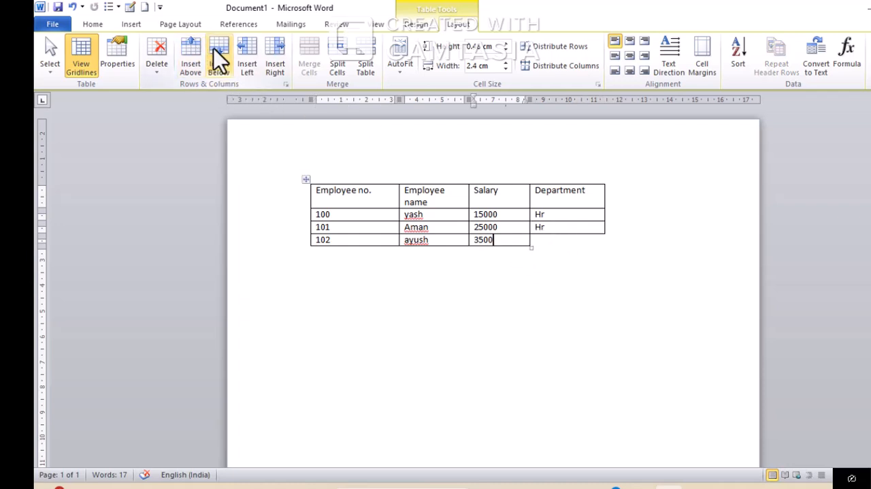
click(272, 54)
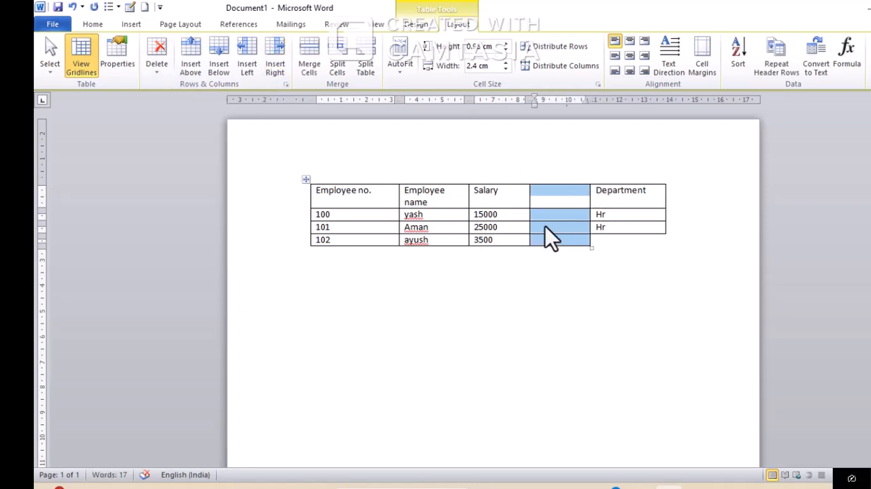
Undo the column insertion and the table repositioning, and restore the employee 102 row's Department cell with hr
key(BackSpace)
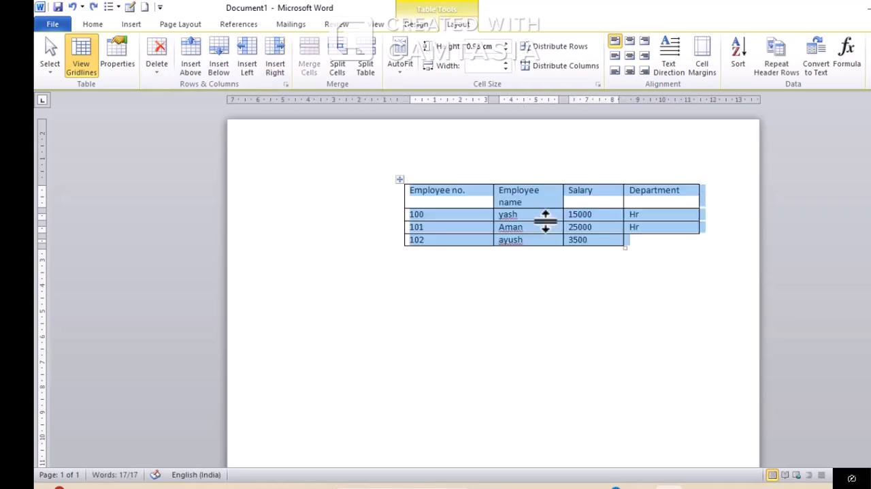
key(Tab)
text(hr)
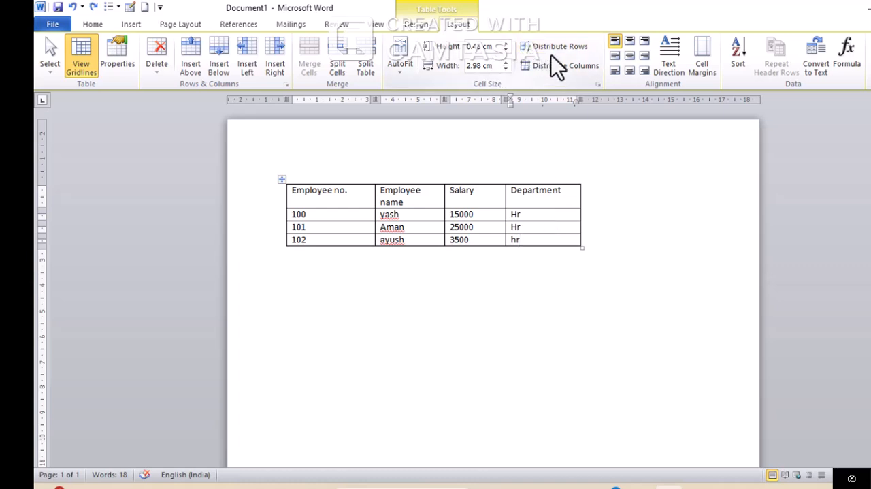
Distribute the height of all table rows equally
drag(356, 195, 554, 248)
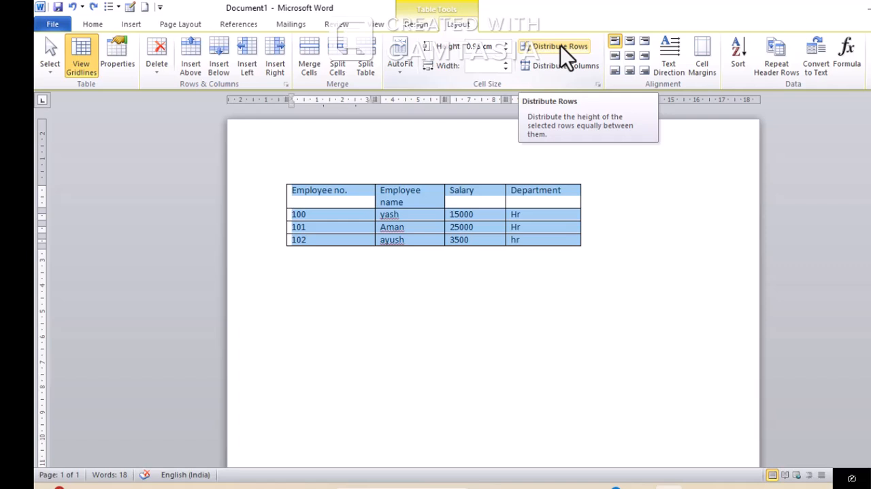
click(561, 46)
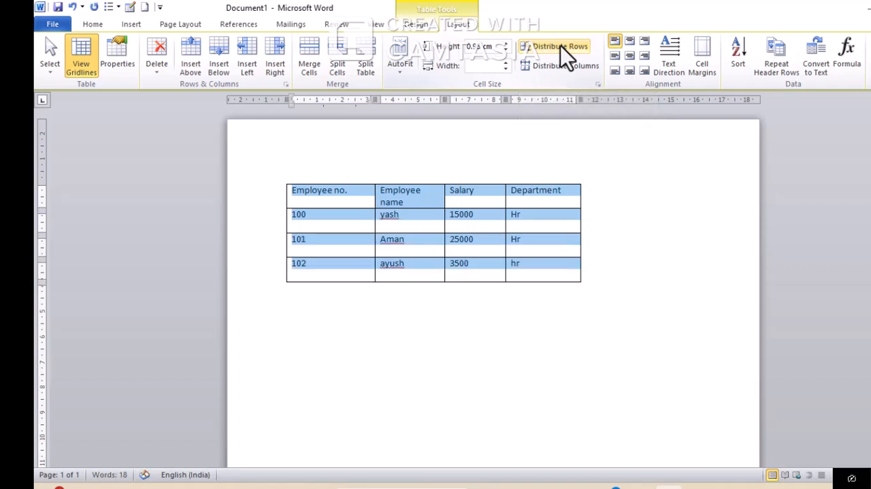
click(454, 202)
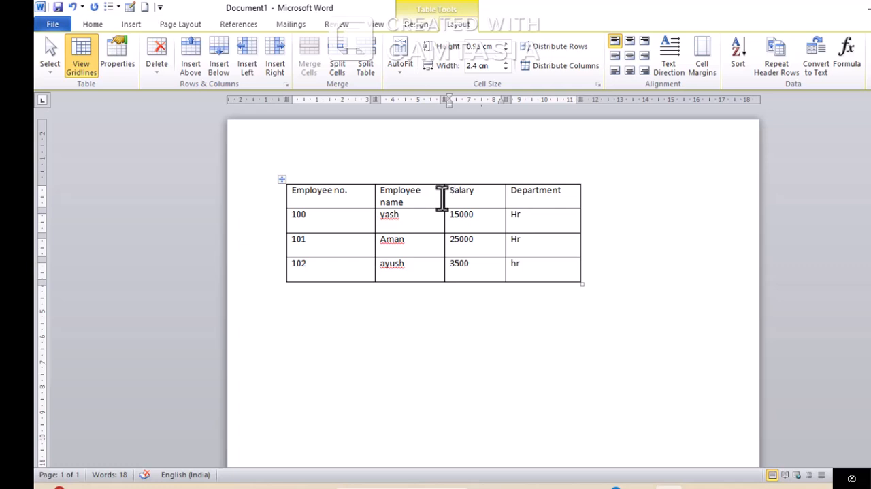
Widen the Employee name column so its heading fits on one line, and distribute all table columns to equal width
drag(445, 194, 470, 196)
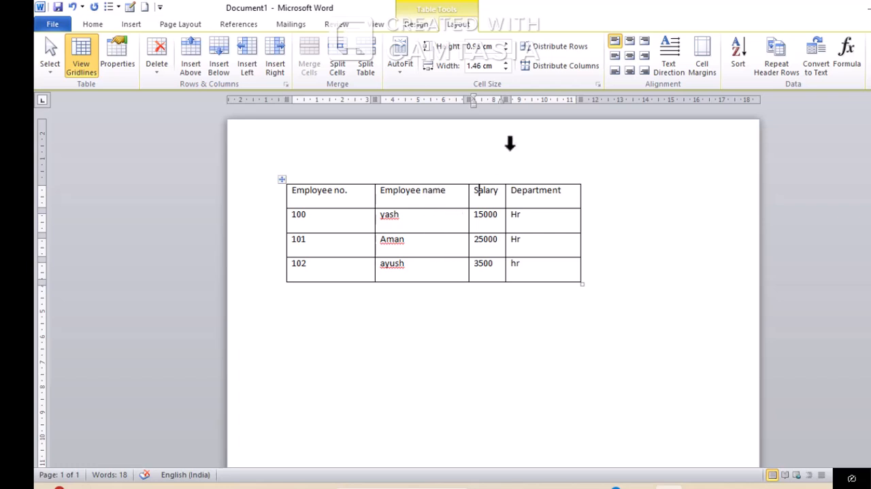
click(551, 66)
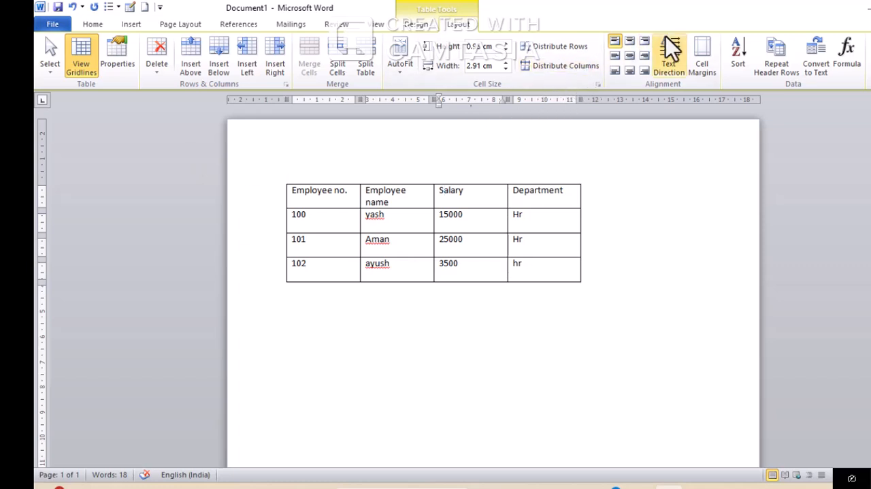
Insert a new column after Department and merge all its cells into one tall cell
click(573, 207)
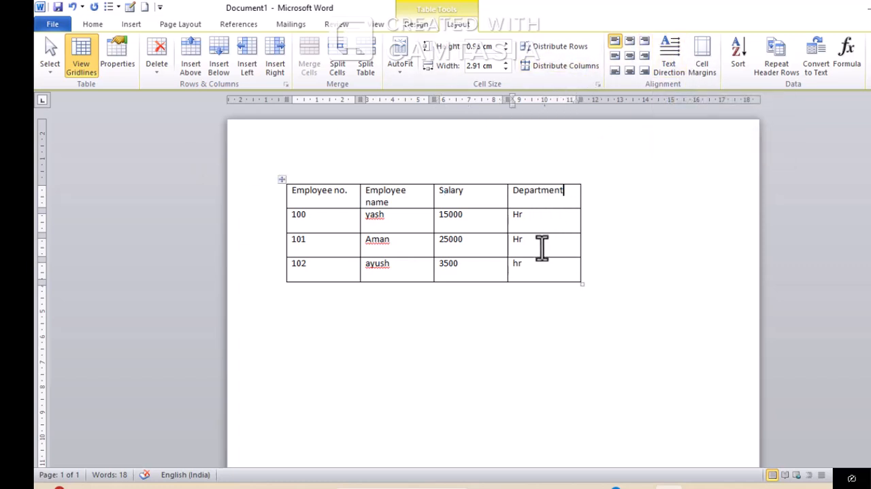
click(275, 61)
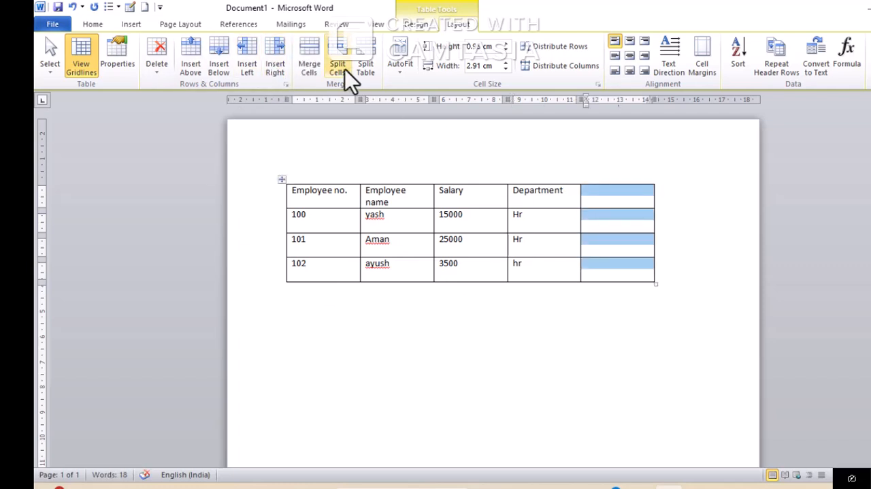
click(315, 66)
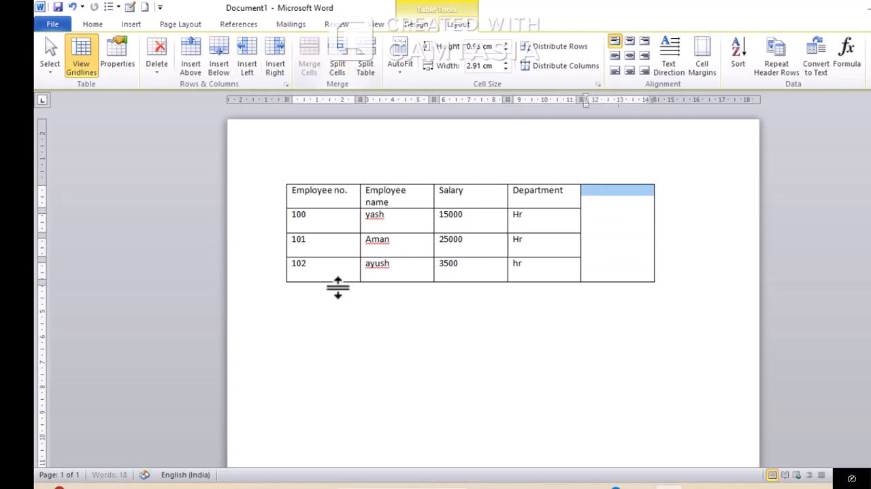
Enter Employee in the merged cell and turn its text direction to vertical, reading downward
click(628, 229)
text(emp)
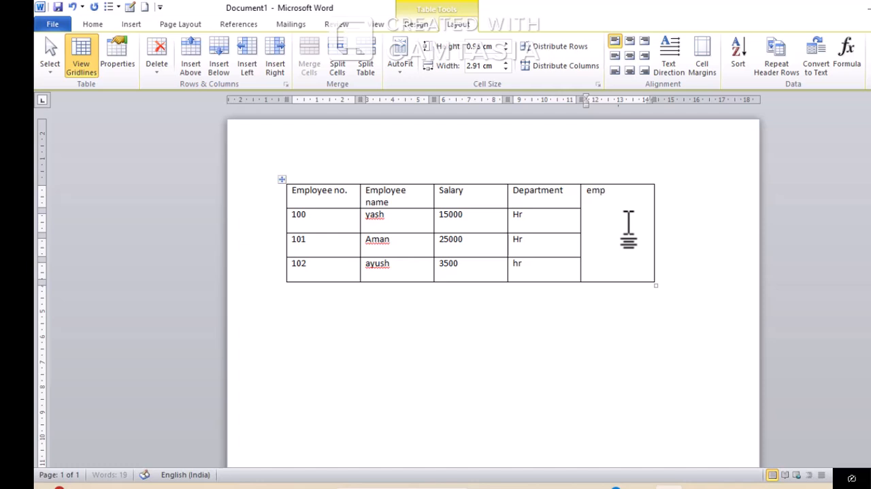
text(loyee)
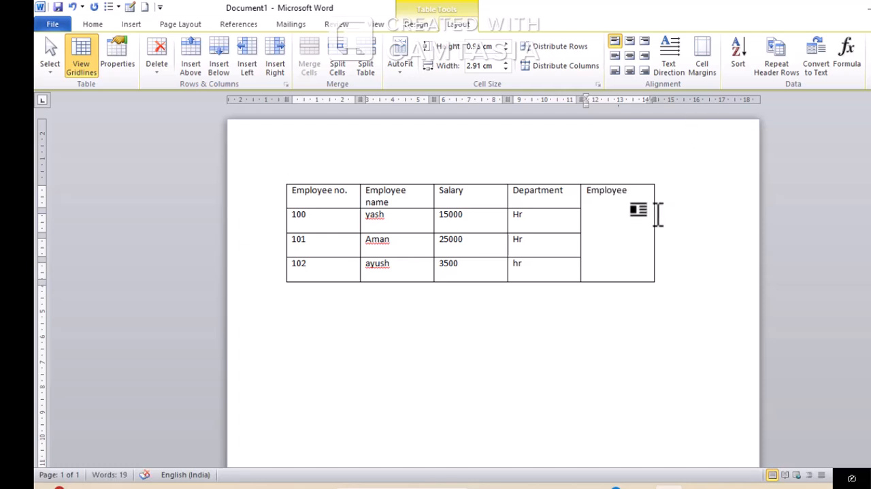
drag(638, 194, 587, 205)
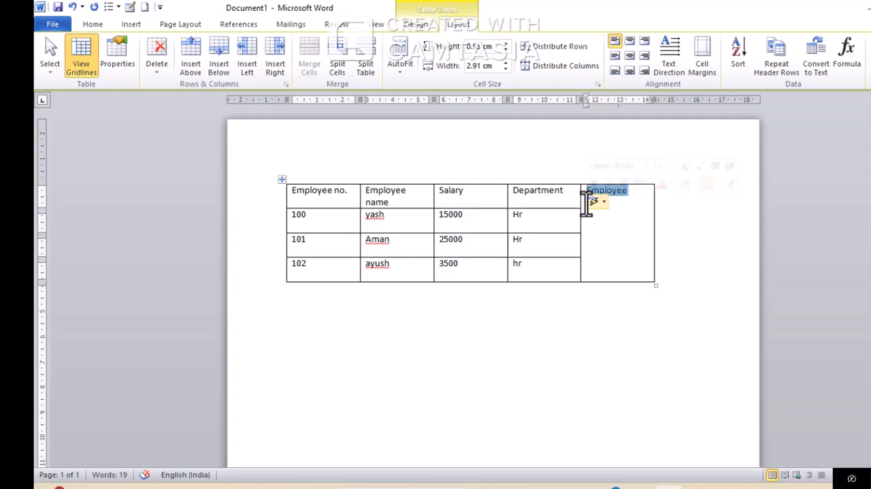
click(667, 57)
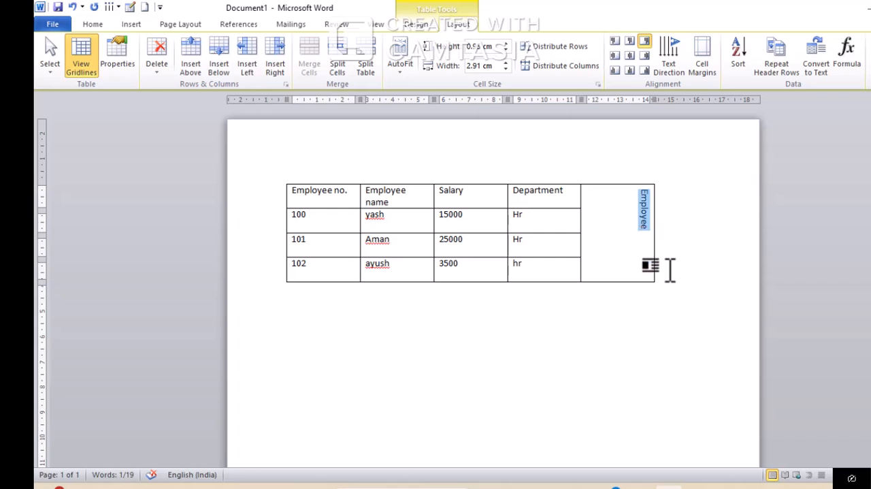
Enlarge the vertical Employee text to 24 pt and narrow its column to about 1.45 cm
click(102, 27)
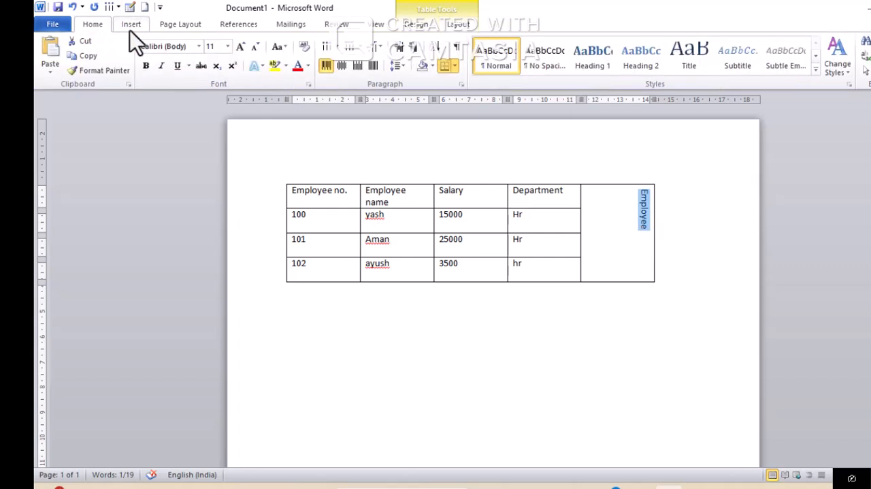
click(243, 49)
click(243, 49)
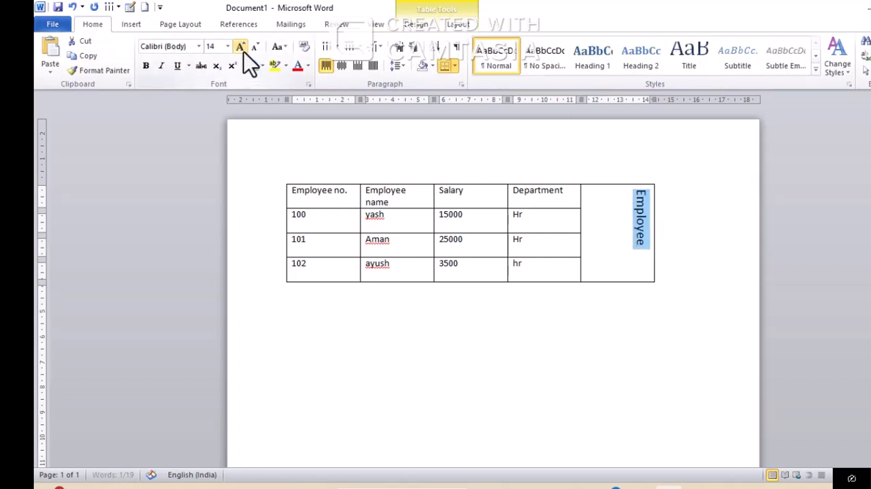
click(243, 49)
click(243, 49)
click(243, 49)
click(243, 49)
click(243, 49)
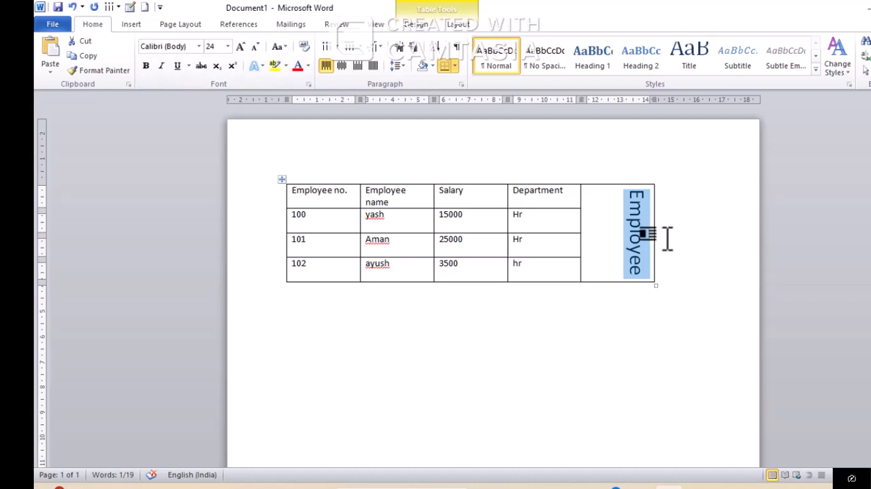
drag(654, 239, 612, 240)
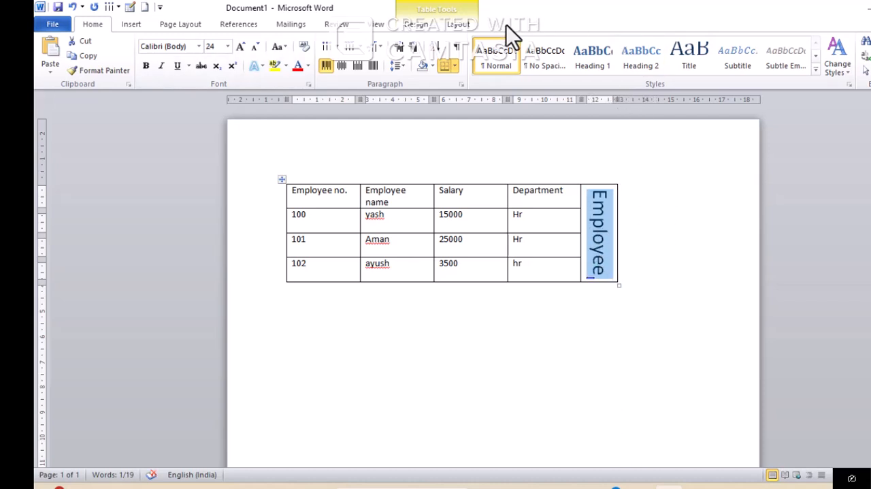
Cycle the Employee cell's text direction through the other orientations and back to vertical, reading downward
click(459, 26)
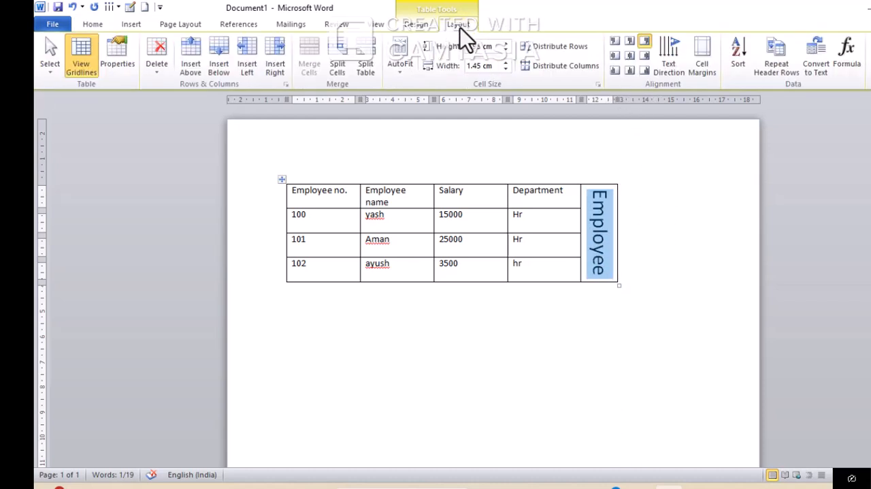
click(675, 70)
click(675, 71)
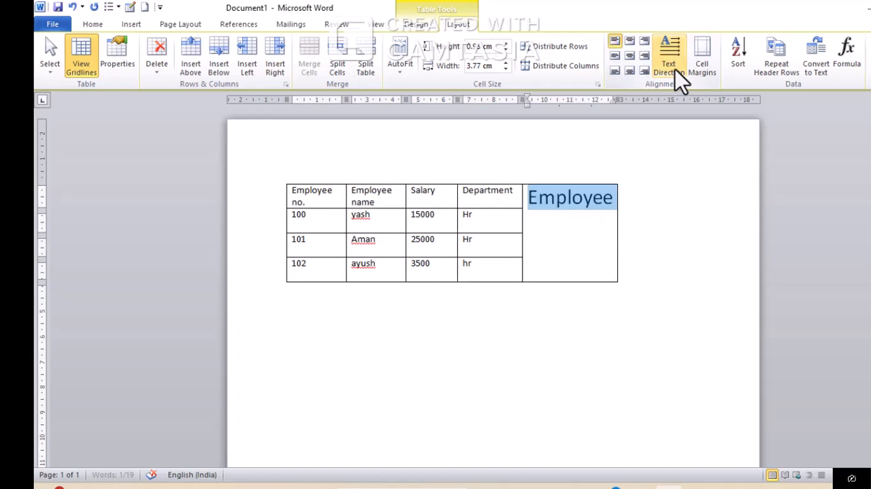
click(676, 69)
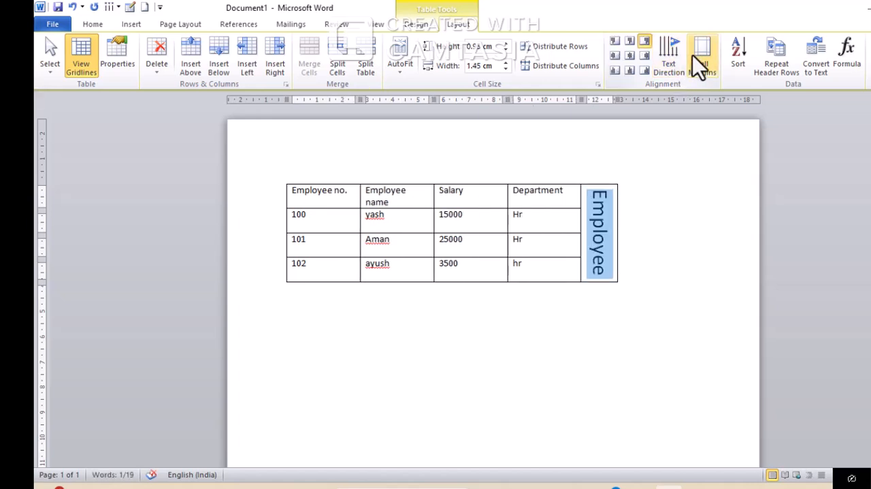
Set the table's default cell margins to 0.55 cm at the top and 0.2 cm at the bottom
click(705, 55)
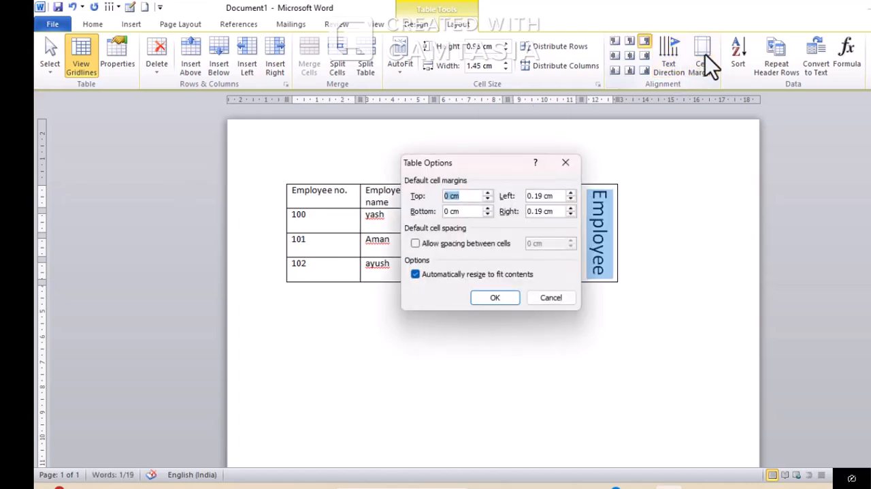
click(488, 194)
click(487, 193)
click(488, 193)
click(487, 193)
click(488, 193)
click(488, 215)
click(489, 210)
click(488, 210)
click(492, 295)
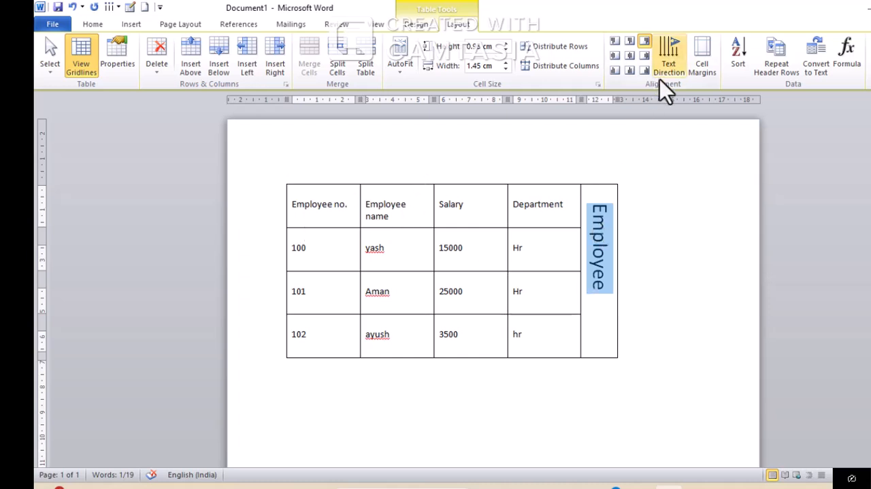
Reduce the table's default top and bottom cell margins
click(705, 67)
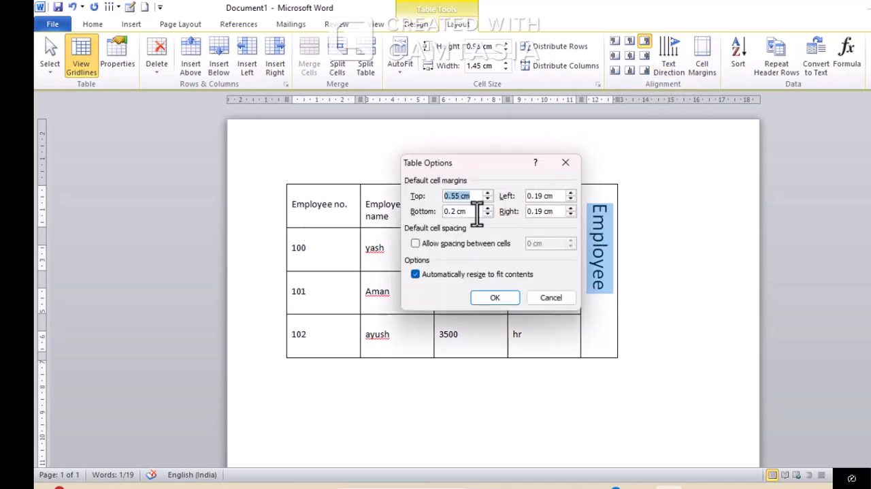
click(488, 199)
click(488, 199)
click(489, 198)
click(490, 199)
click(490, 200)
click(489, 216)
click(489, 216)
click(487, 211)
click(493, 300)
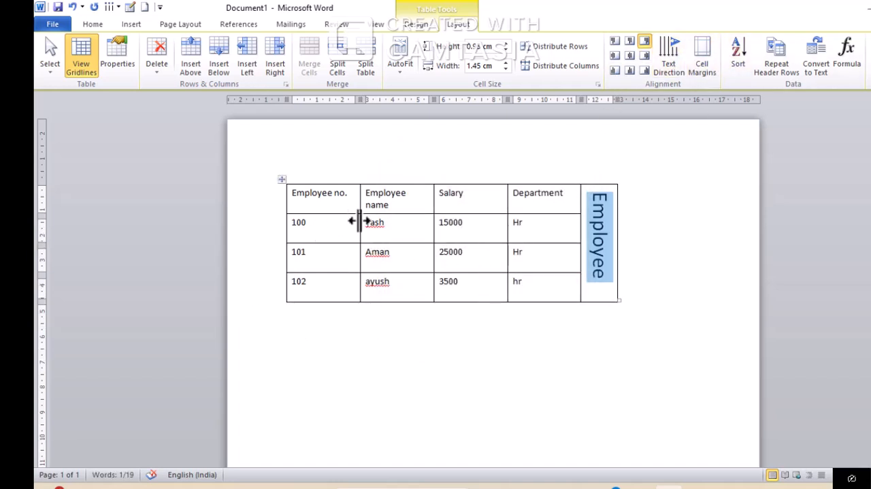
Try to sort the table rows by the Employee name column while the merged cell is in place
drag(368, 225, 394, 299)
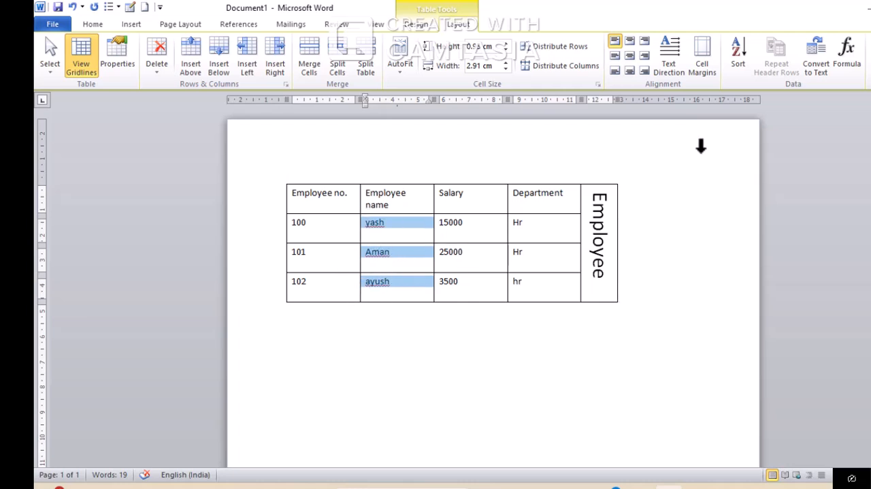
click(741, 57)
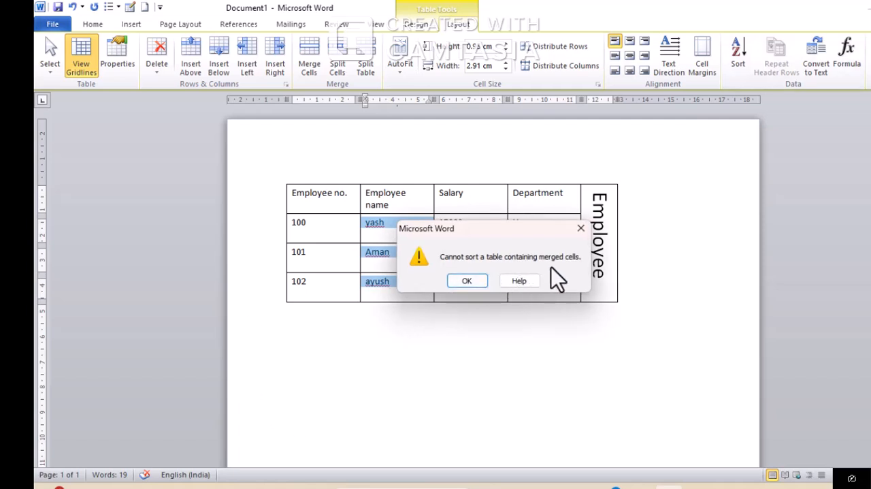
click(580, 228)
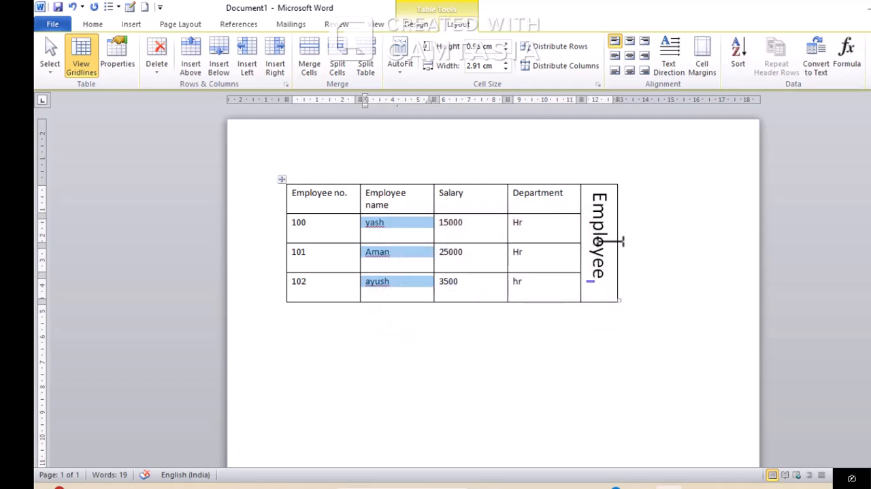
Remove the first letters of the vertical Employee text and delete its merged cell, shifting cells left
click(597, 199)
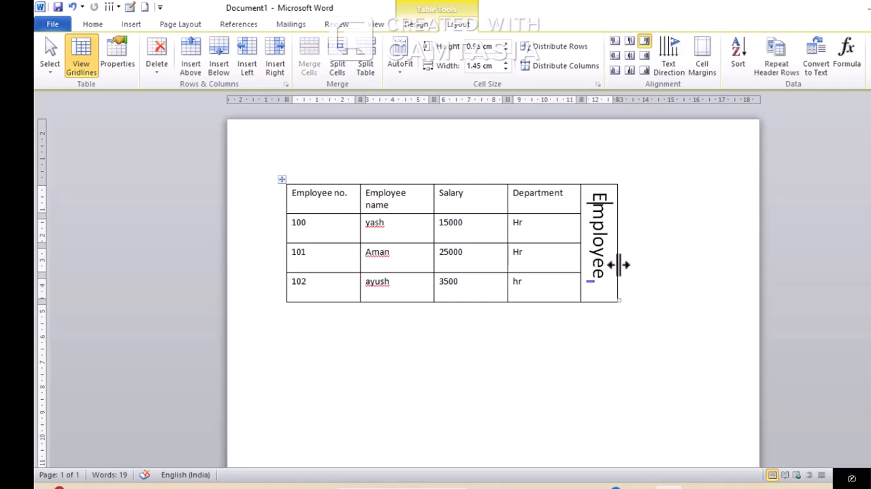
key(BackSpace)
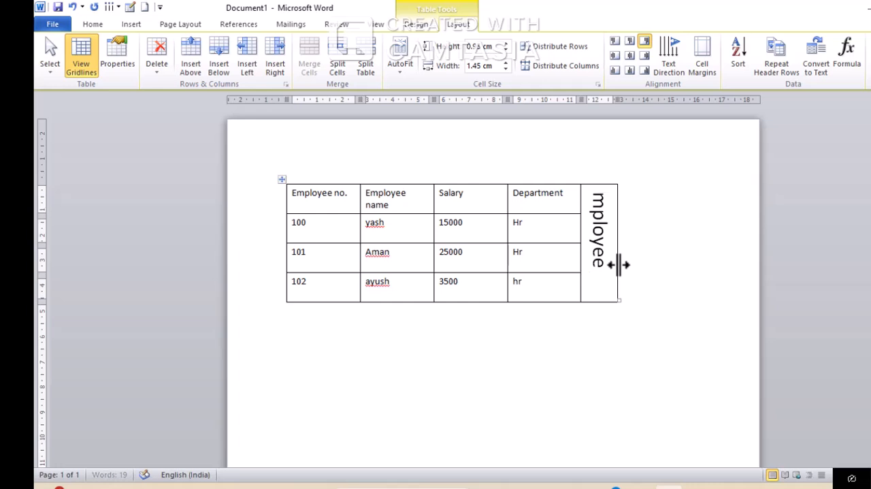
key(Delete)
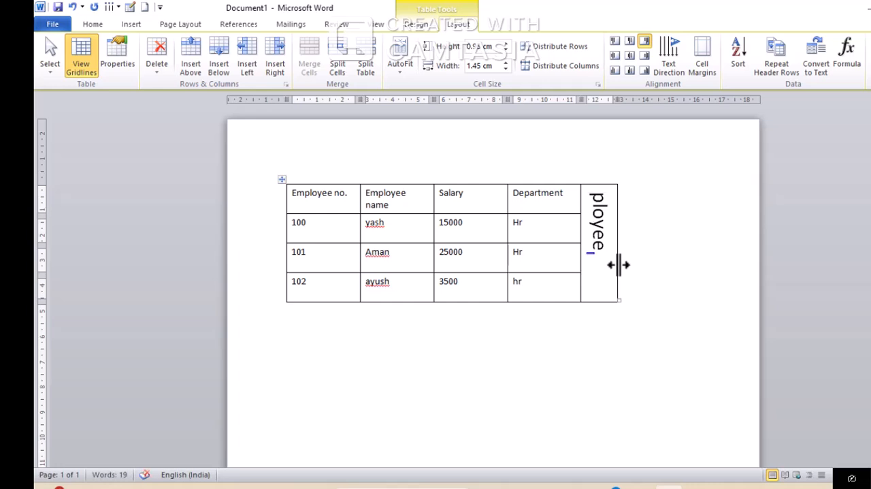
click(158, 59)
click(204, 87)
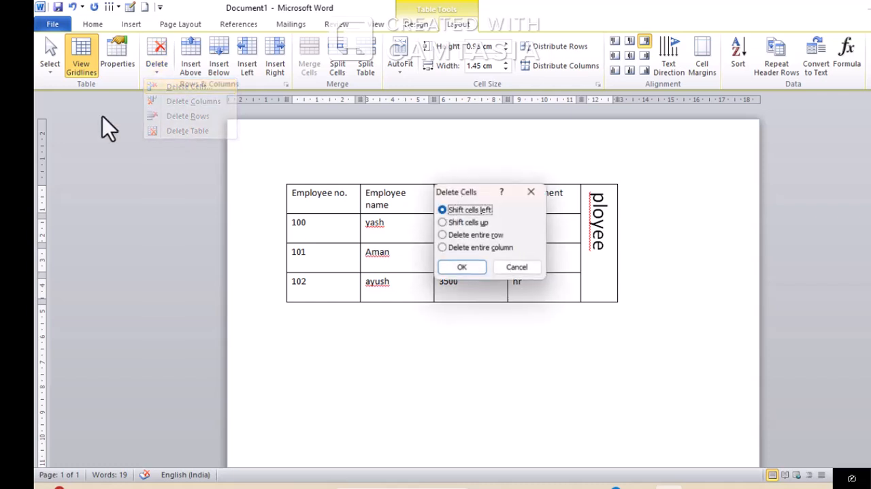
click(462, 268)
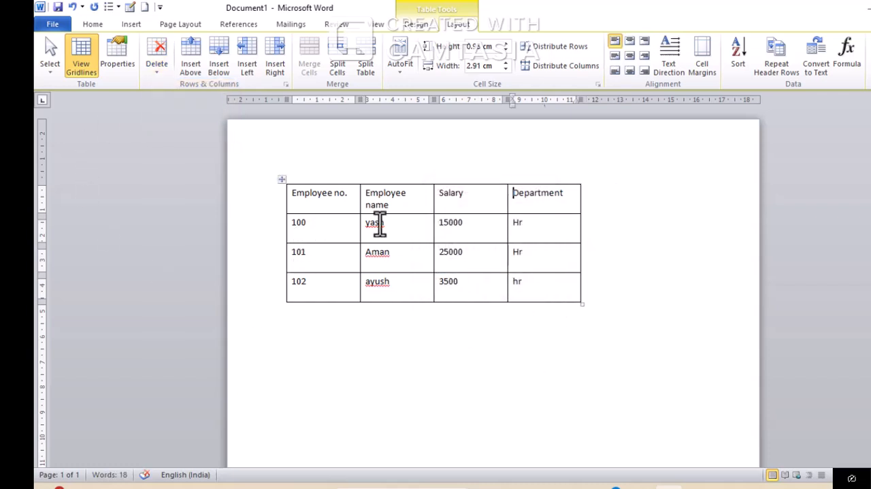
Sort the three data rows by the Employee name column as text in ascending order, without a header row
drag(381, 225, 399, 278)
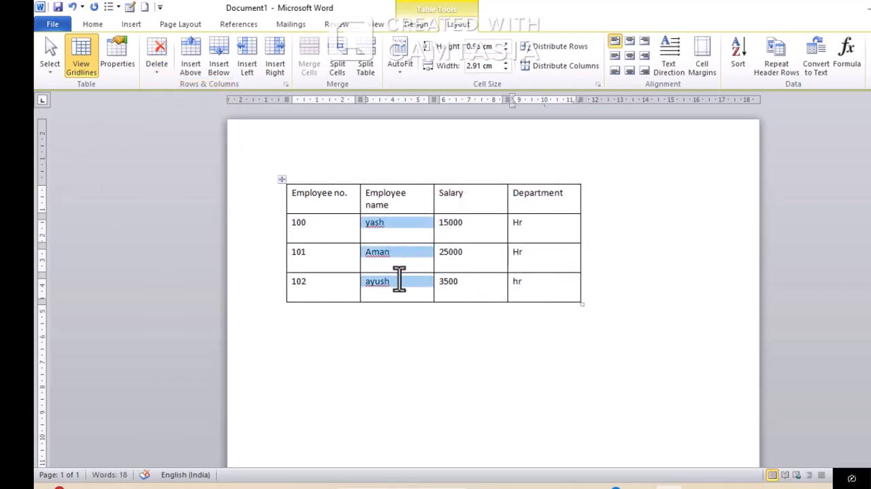
click(741, 55)
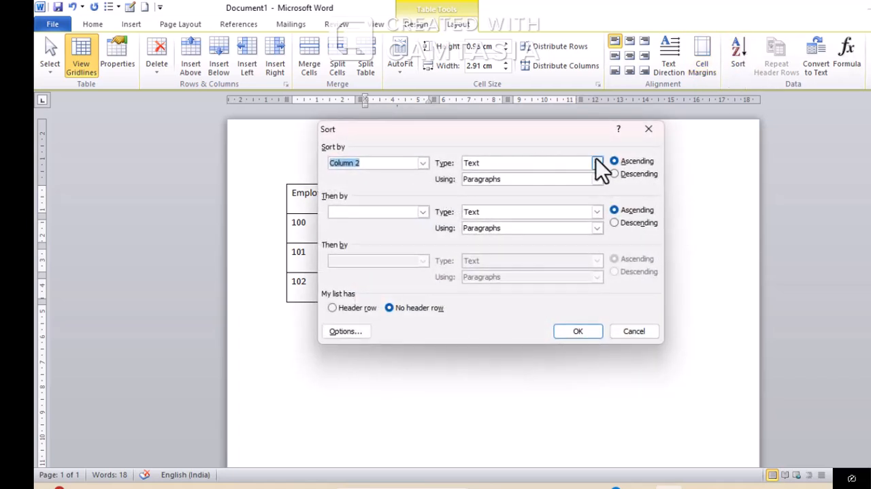
click(578, 331)
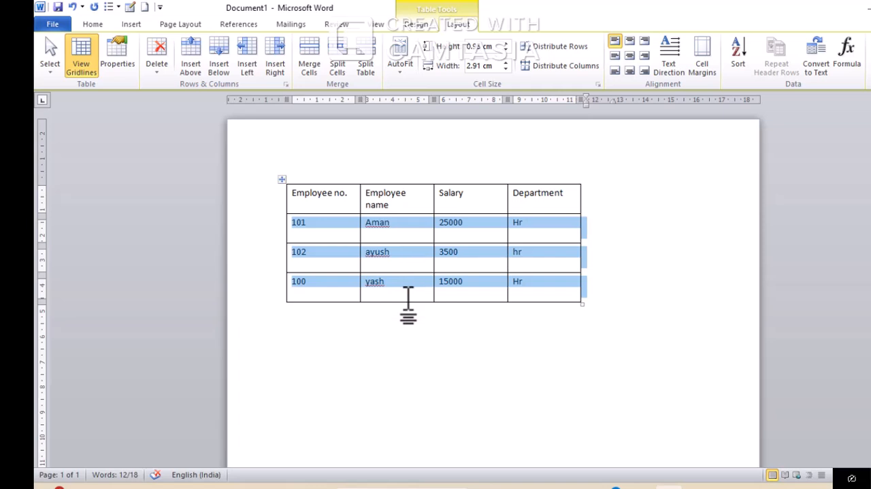
Sort the three data rows by the Salary column as numbers in ascending order
click(538, 258)
click(466, 224)
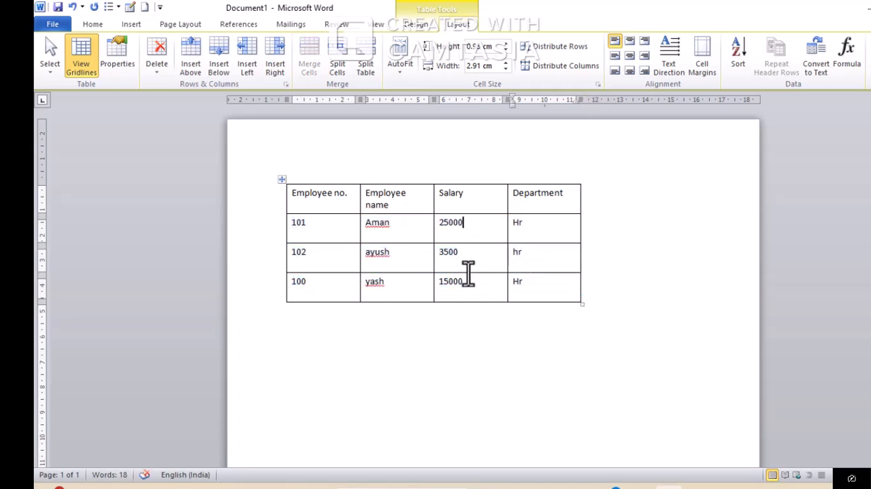
shift+click(469, 286)
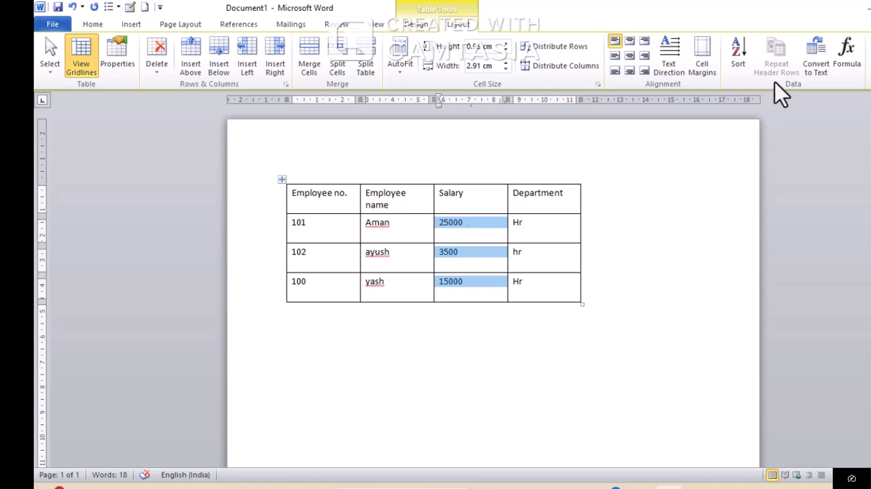
click(747, 65)
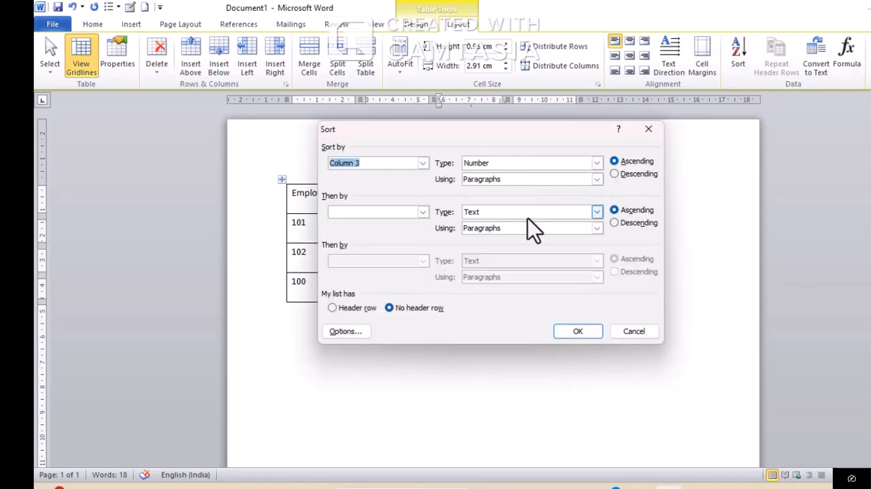
click(589, 335)
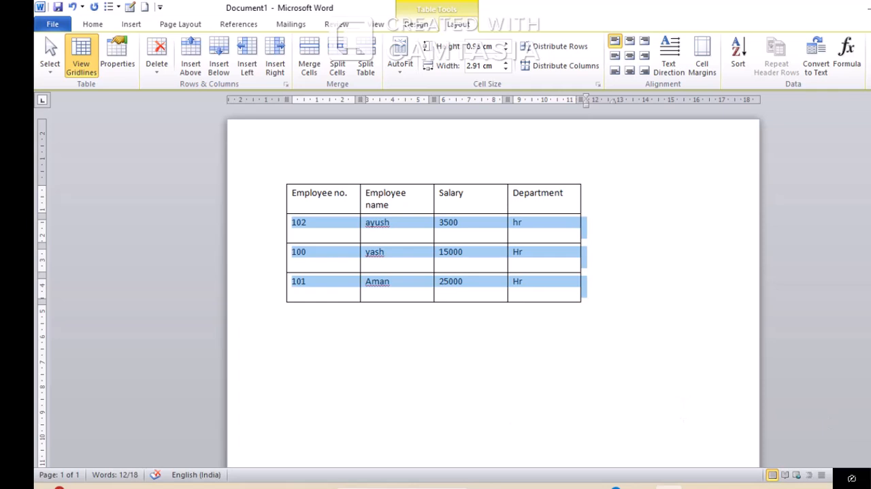
Convert the three data rows from table to text separated by tabs
click(821, 55)
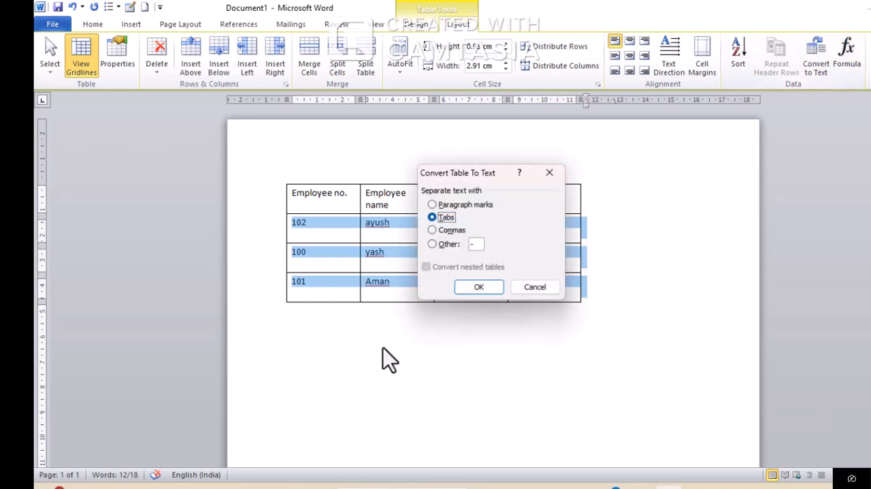
click(463, 283)
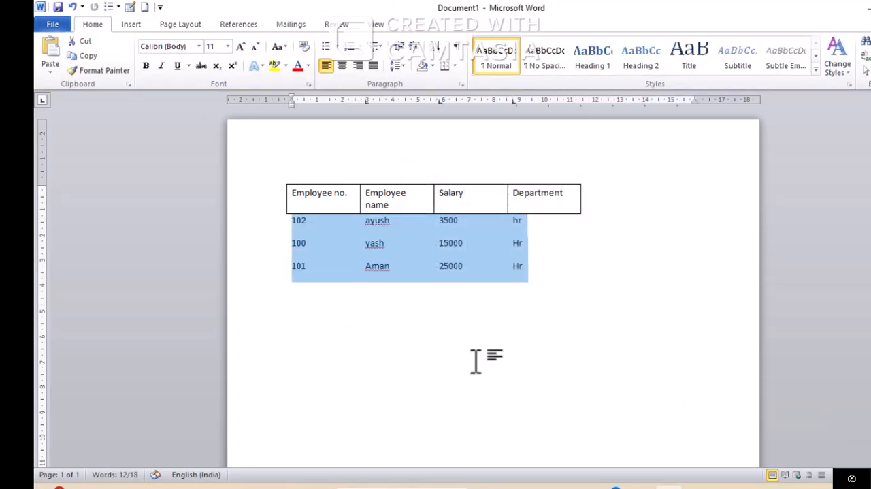
click(572, 243)
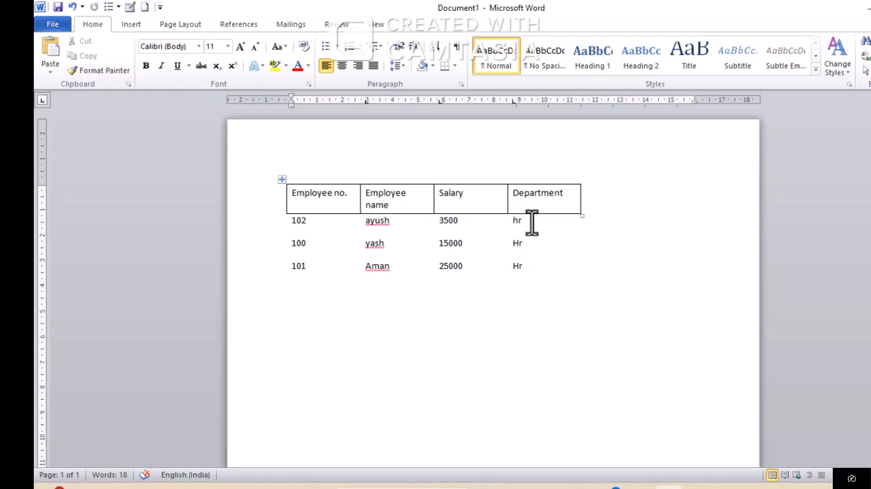
Convert the remaining header row from table to text separated by paragraph marks
click(484, 194)
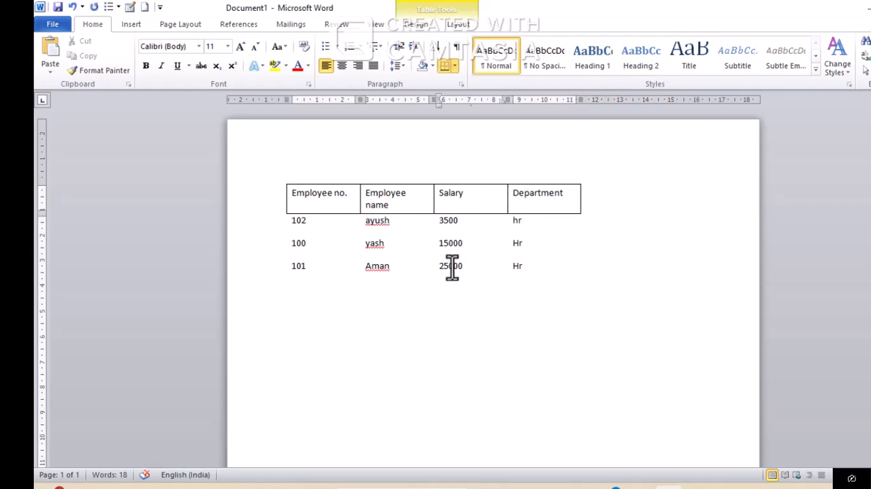
click(346, 197)
drag(346, 204, 525, 228)
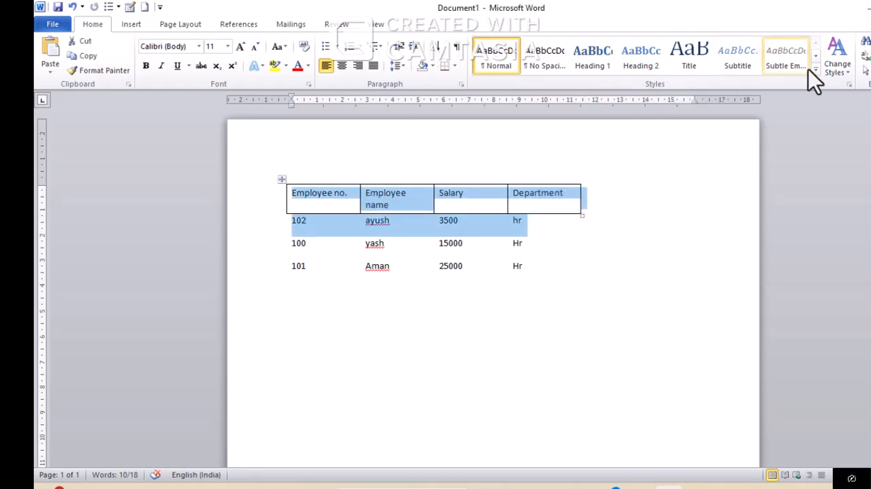
double_click(490, 194)
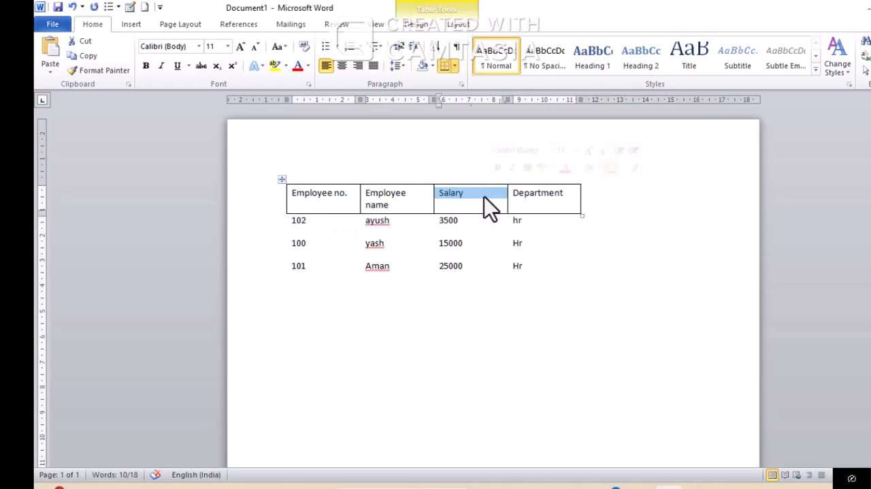
click(484, 208)
click(460, 25)
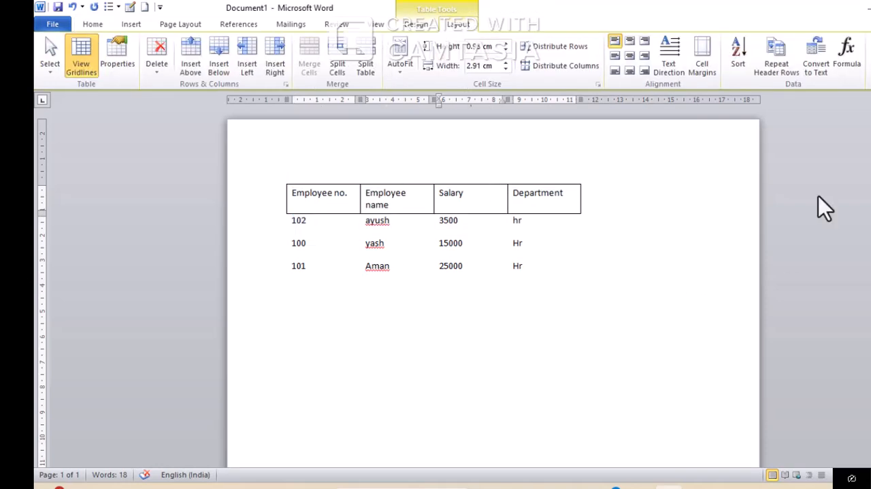
click(810, 60)
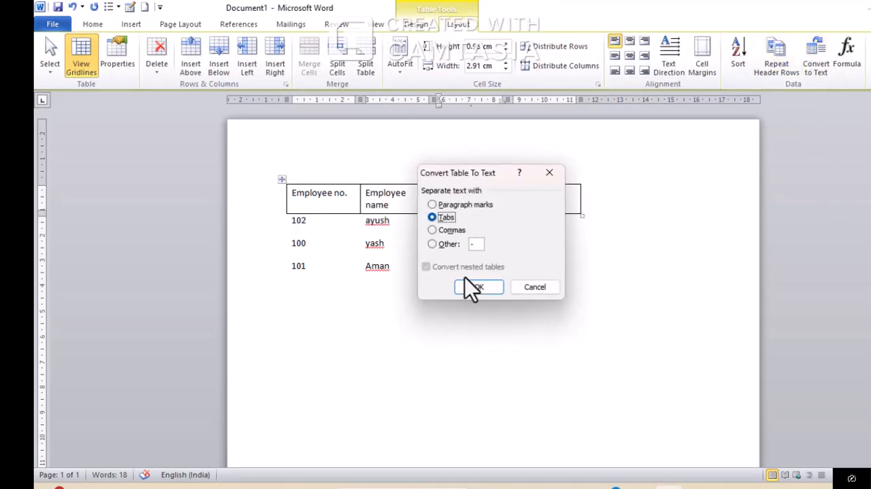
click(446, 204)
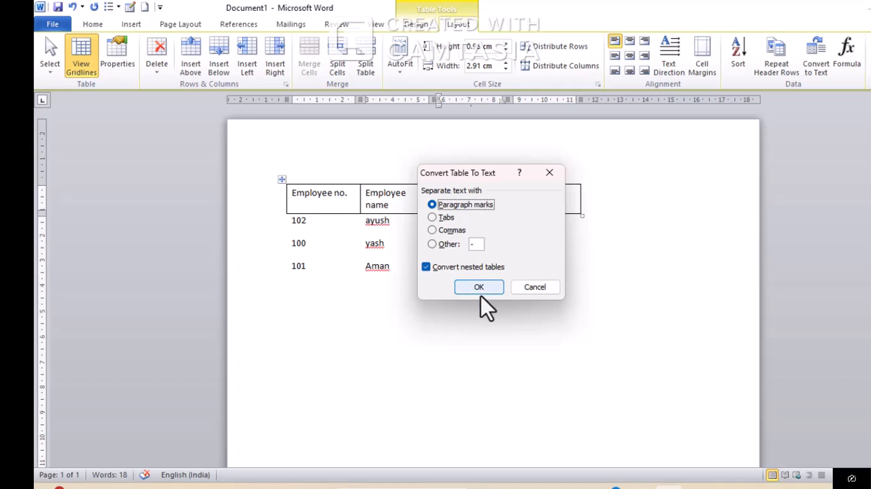
click(485, 286)
click(481, 239)
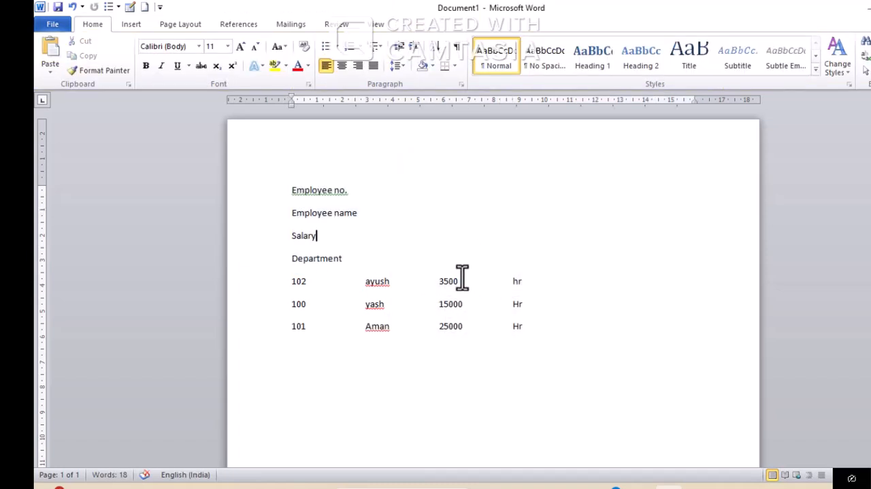
Undo the text conversions, both sorts and the deletion of the merged cell
key(ctrl+z)
key(ctrl+z)
key(ctrl+z)
key(ctrl+z)
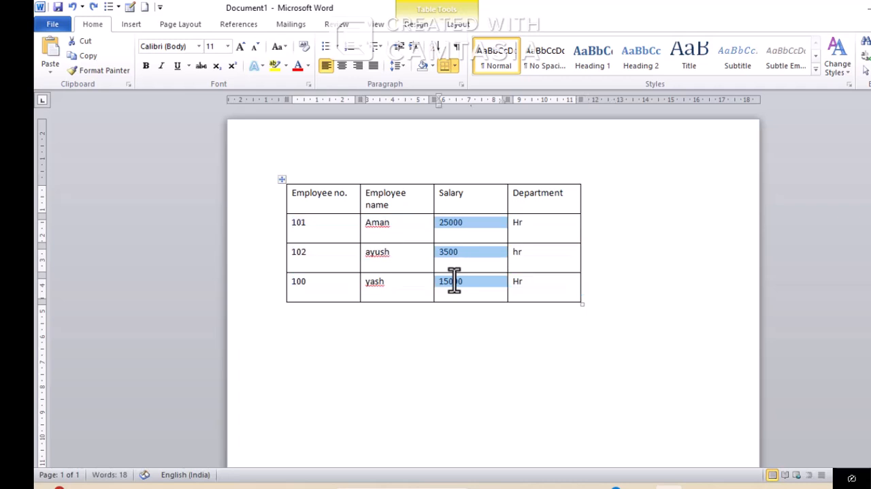
key(ctrl+z)
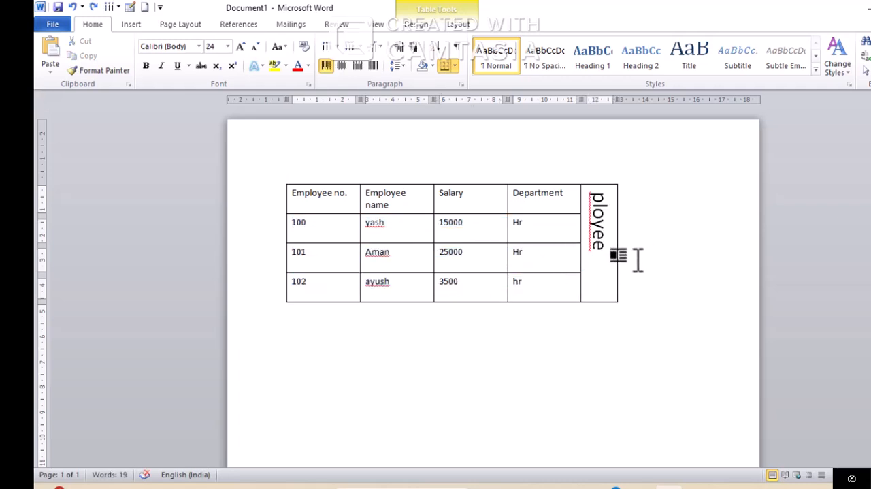
Delete the remaining vertical text in the merged cell beside the Department column
click(455, 25)
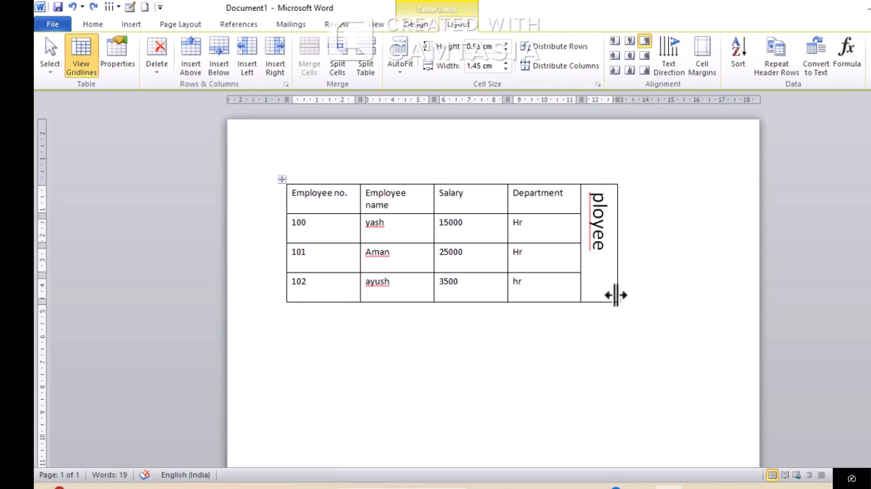
drag(599, 198, 598, 262)
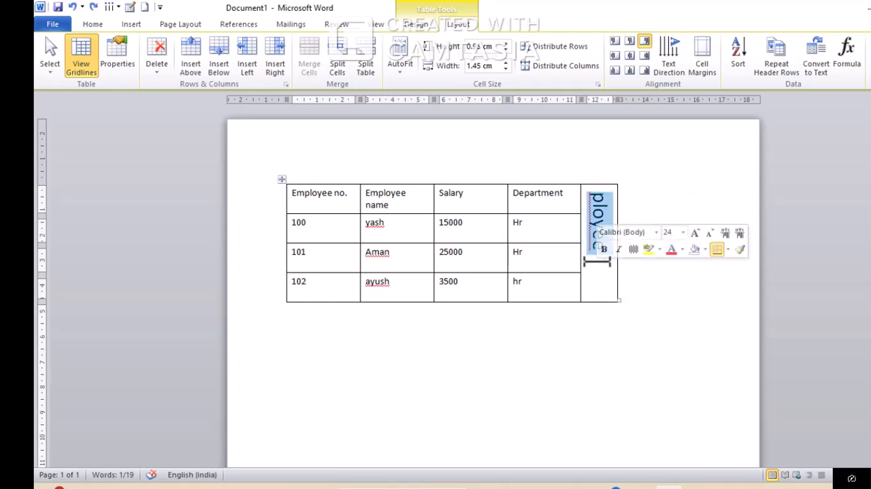
key(Delete)
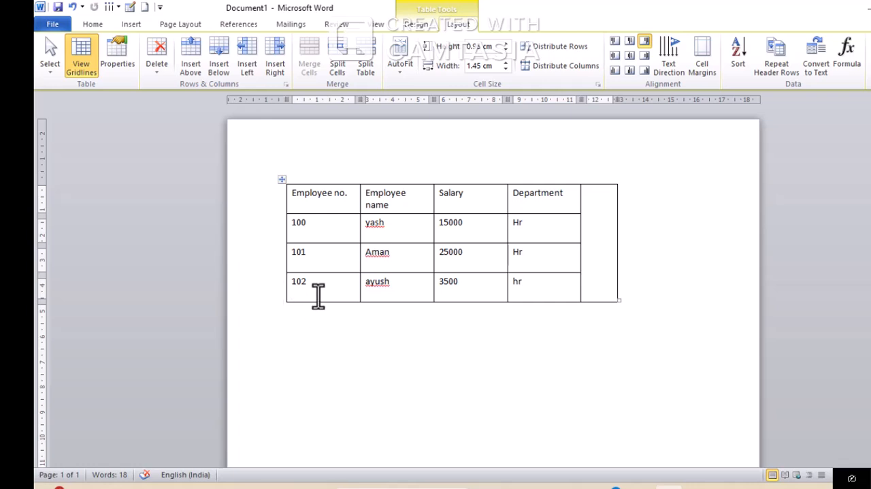
Insert a row below the last employee row and enter total in its Employee name column
click(334, 283)
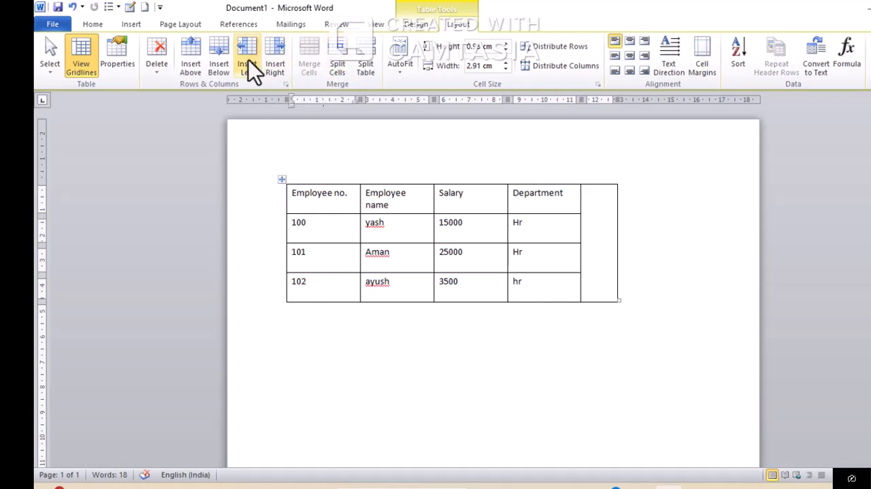
click(214, 63)
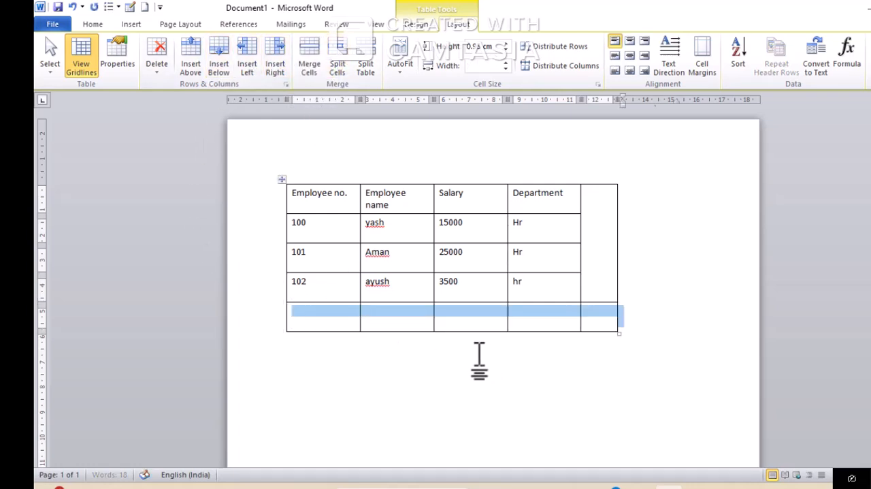
click(408, 315)
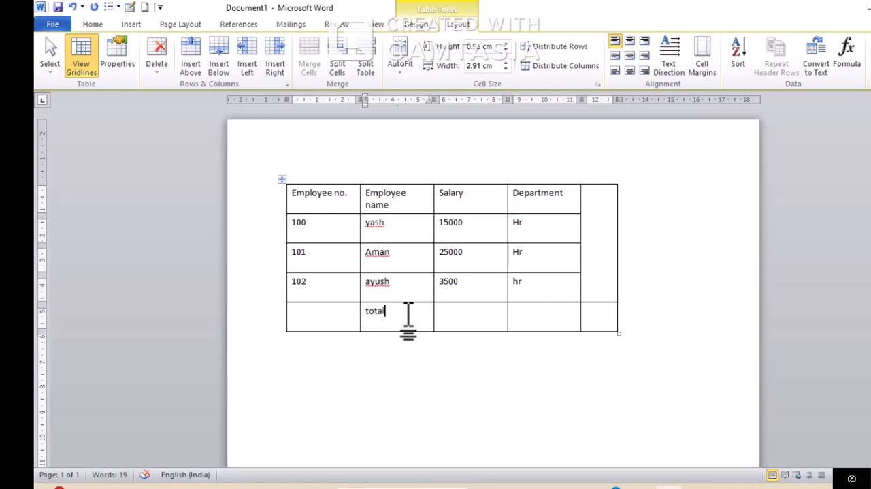
Insert the formula =SUM(ABOVE) in the Salary cell of the total row
click(459, 315)
click(845, 58)
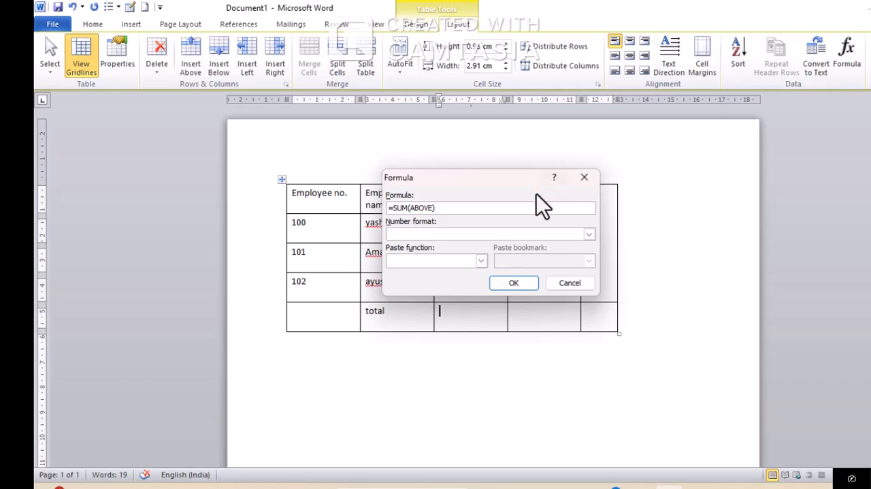
click(512, 284)
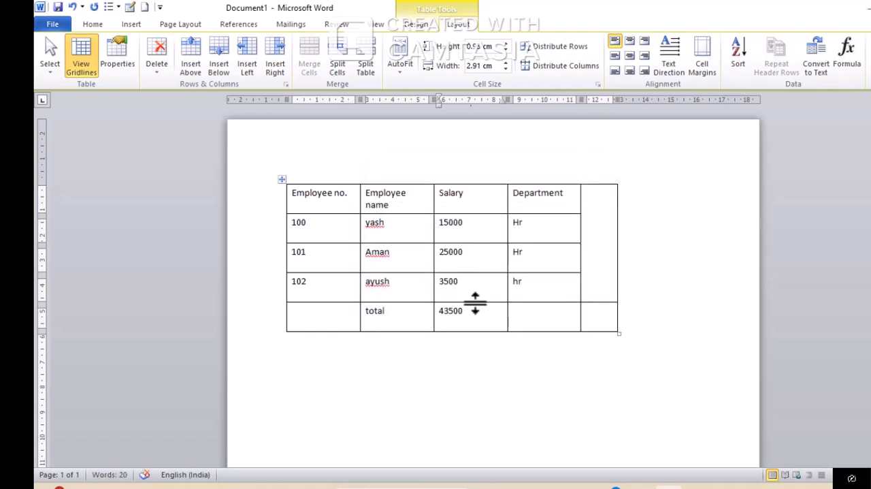
Replace the sum in the total row's Salary cell with the formula =AVERAGE(ABOVE)
key(BackSpace)
key(BackSpace)
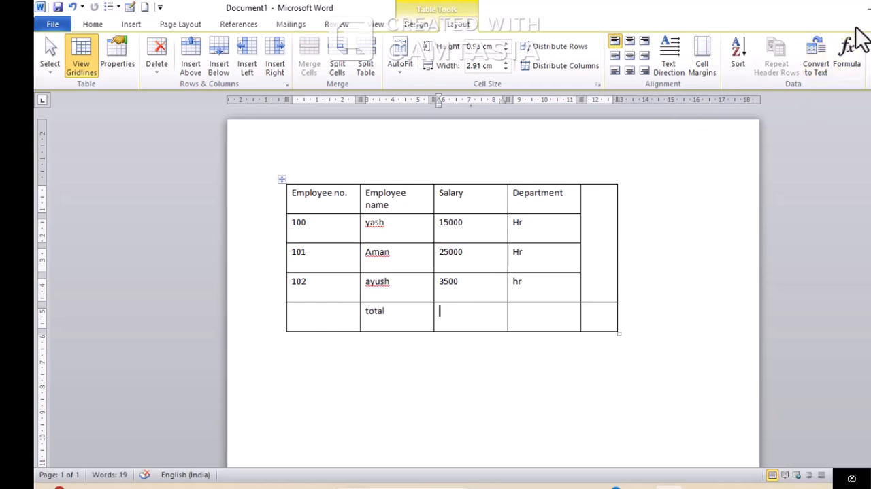
click(854, 65)
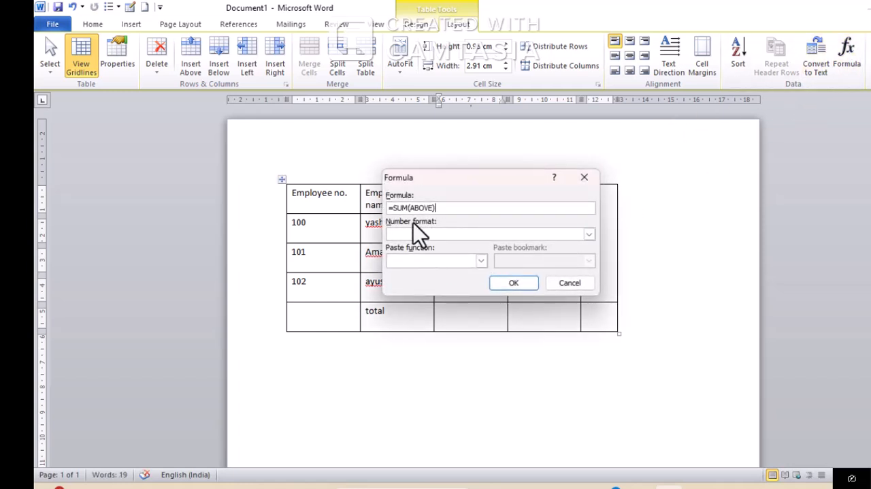
click(408, 208)
key(BackSpace)
key(BackSpace)
key(BackSpace)
text(average)
click(512, 280)
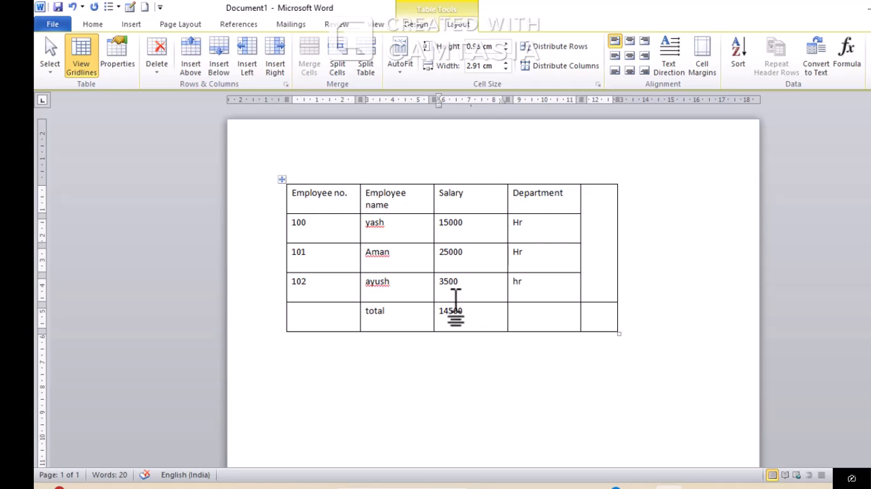
Apply the red built-in table style with banded rows to the employee table and switch it to the matching teal style
click(431, 26)
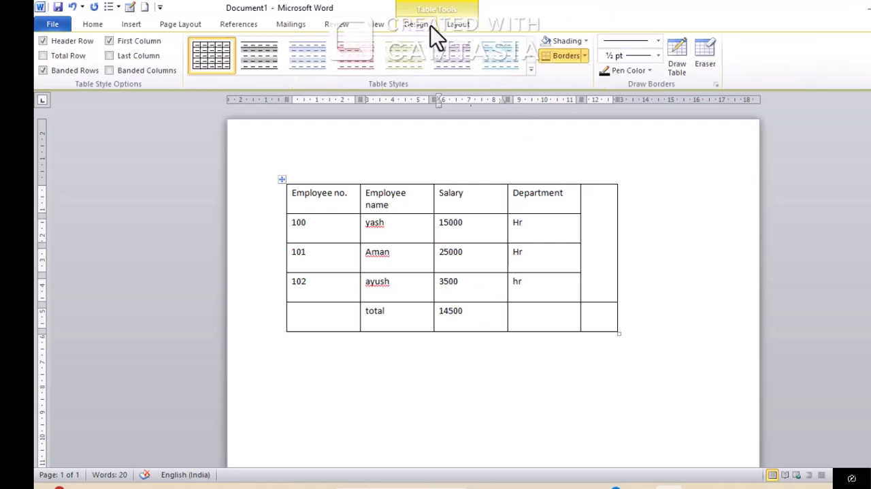
click(334, 194)
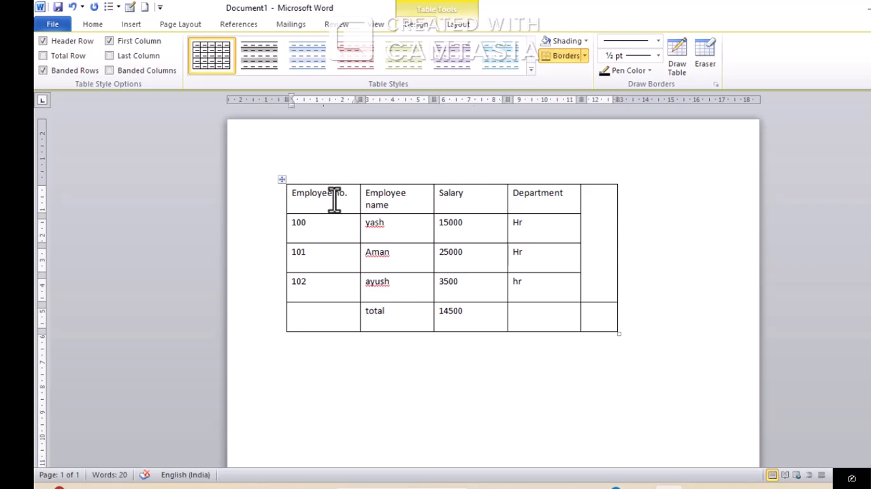
click(531, 69)
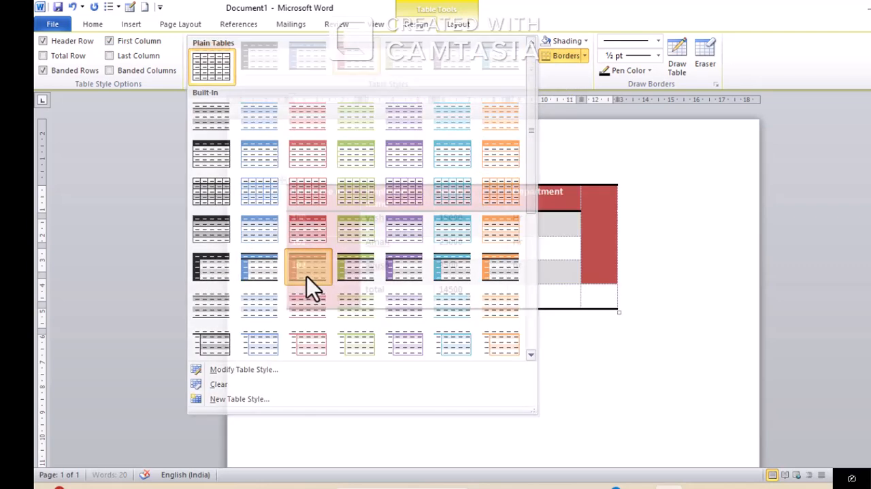
key(Escape)
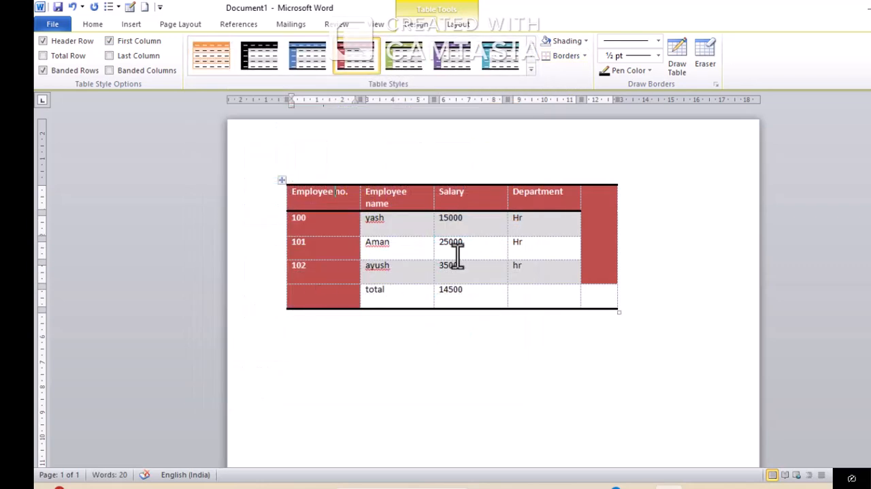
click(501, 58)
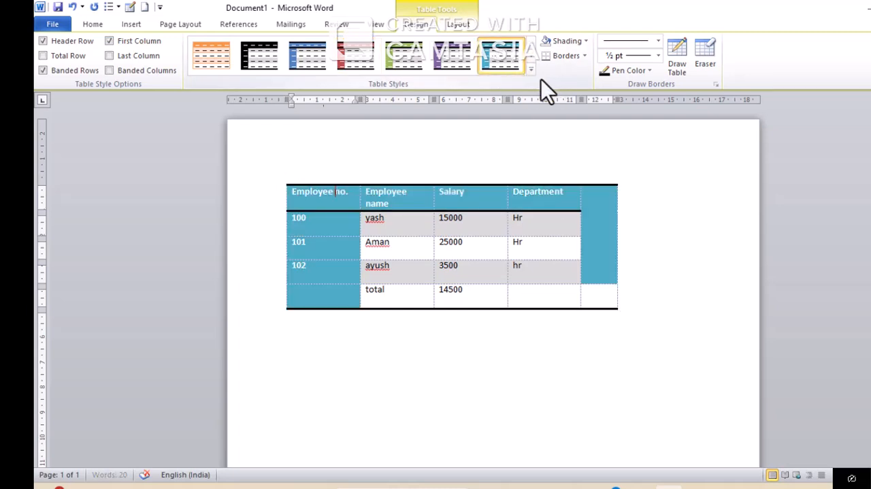
Shade the Employee no. header cell magenta using a color from the extended standard palette
click(582, 42)
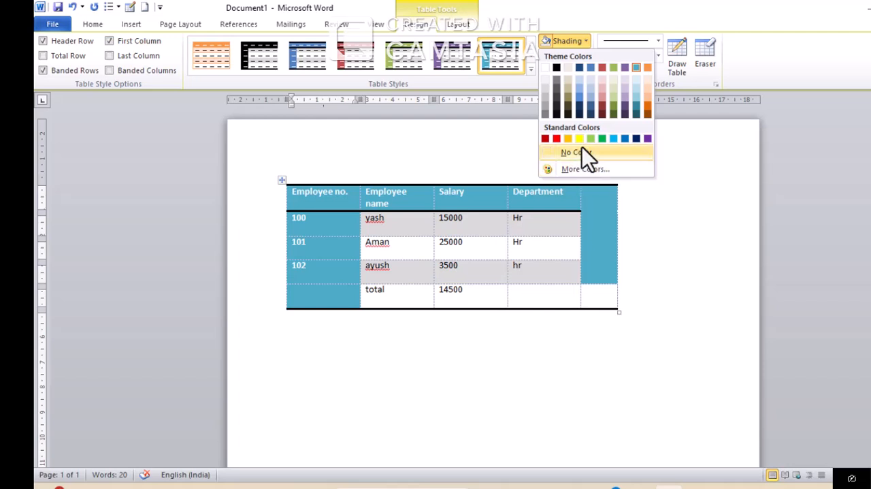
click(590, 170)
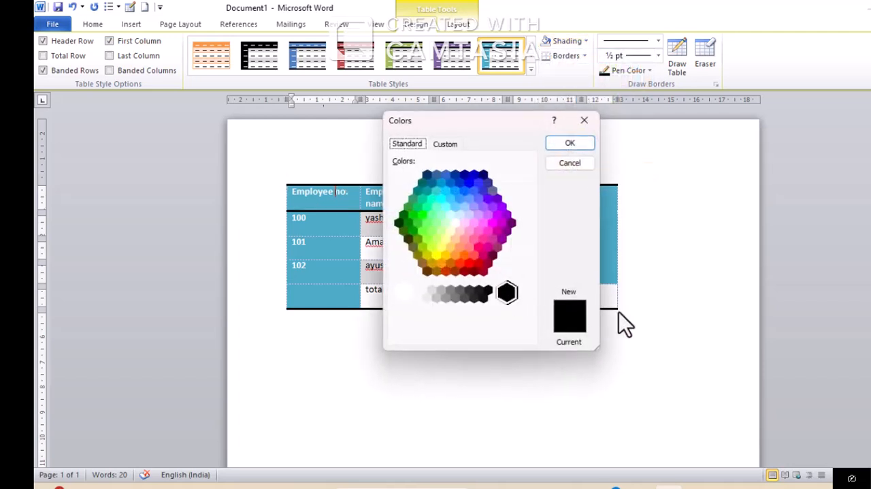
click(455, 239)
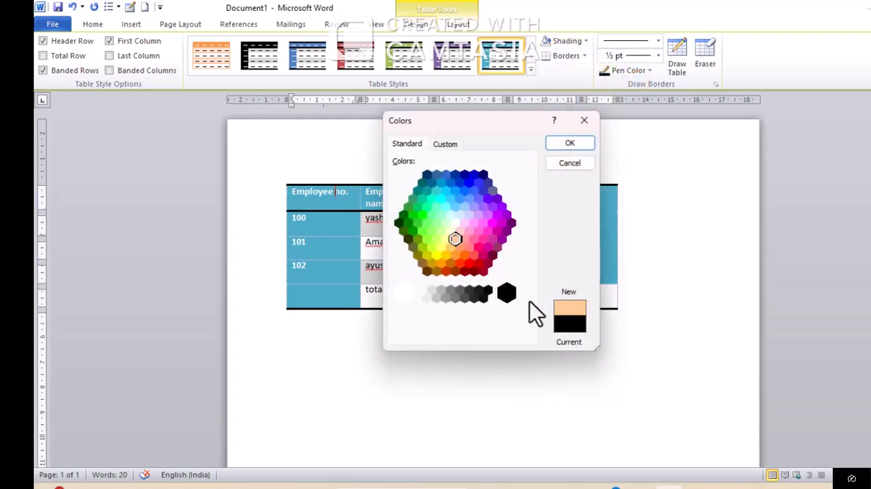
click(483, 254)
click(570, 143)
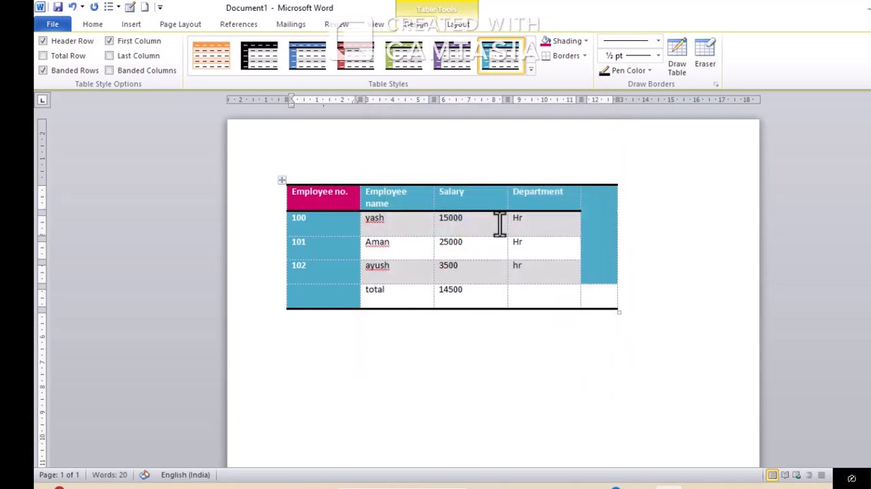
Shade the three employee rows and the total row light olive green, from the Employee no. column through Department
drag(344, 225, 550, 301)
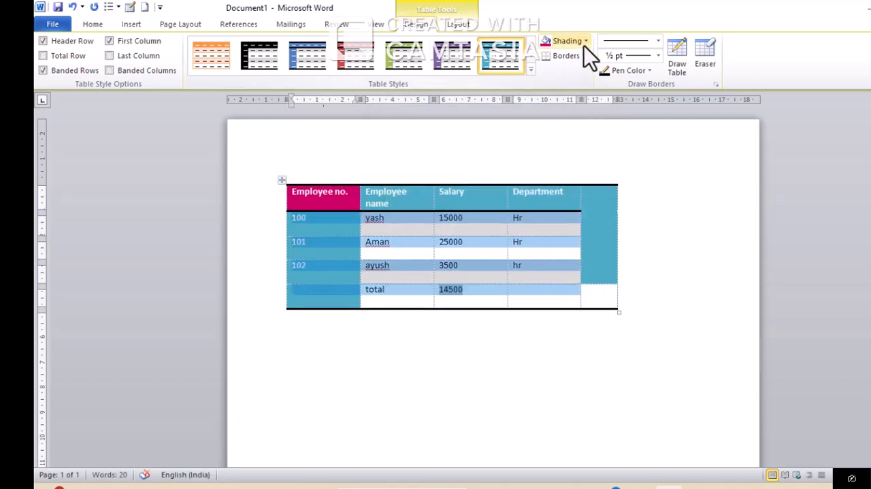
click(585, 42)
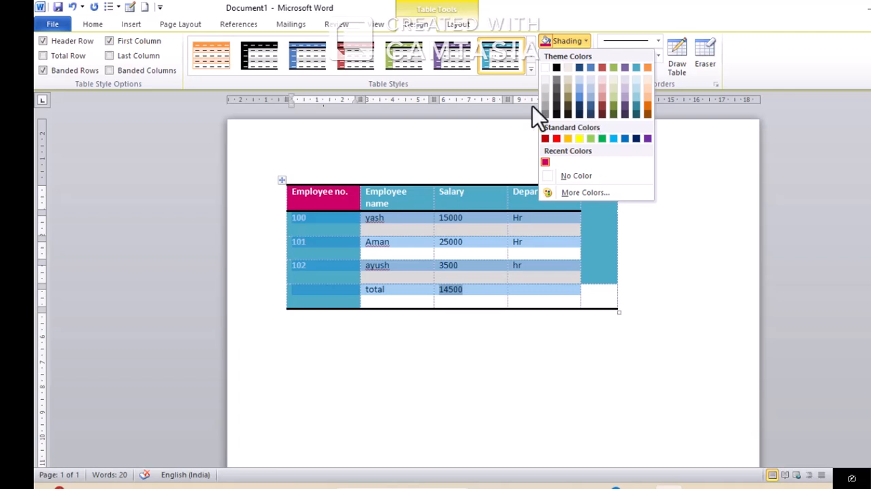
click(559, 171)
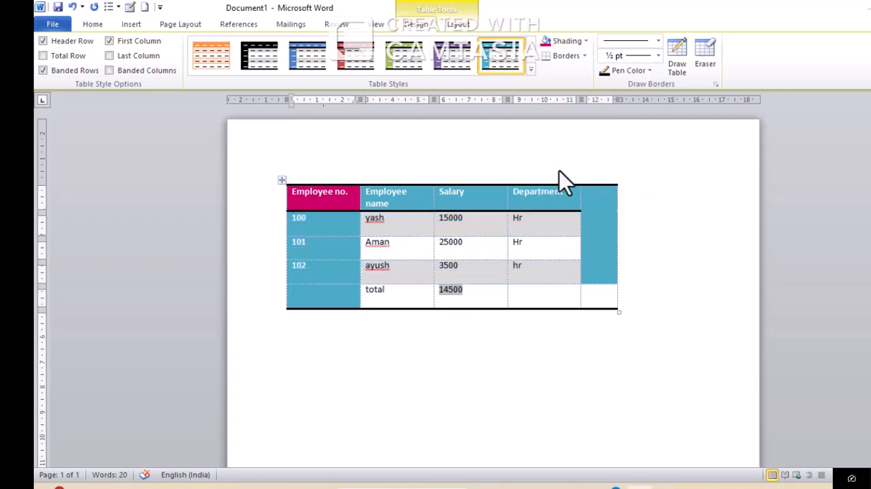
click(574, 43)
click(584, 43)
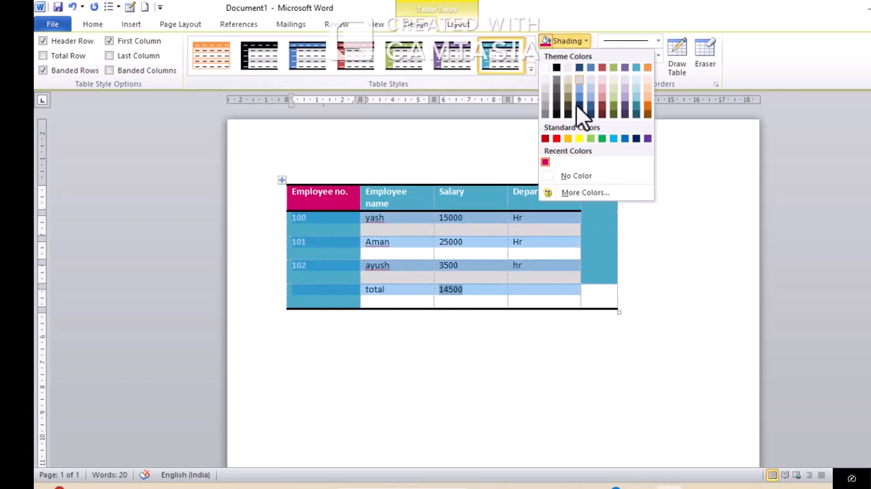
click(614, 102)
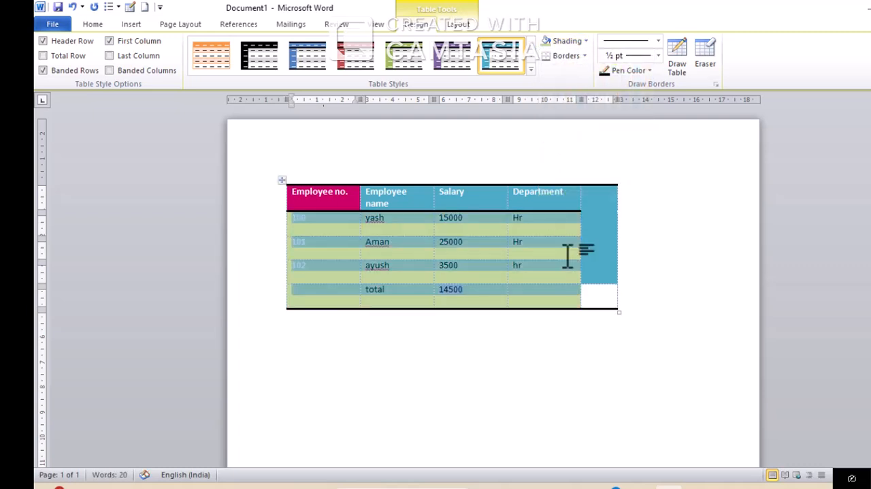
Merge the tall blank cell beside the Department column with the blank cell below it in the total row
click(608, 293)
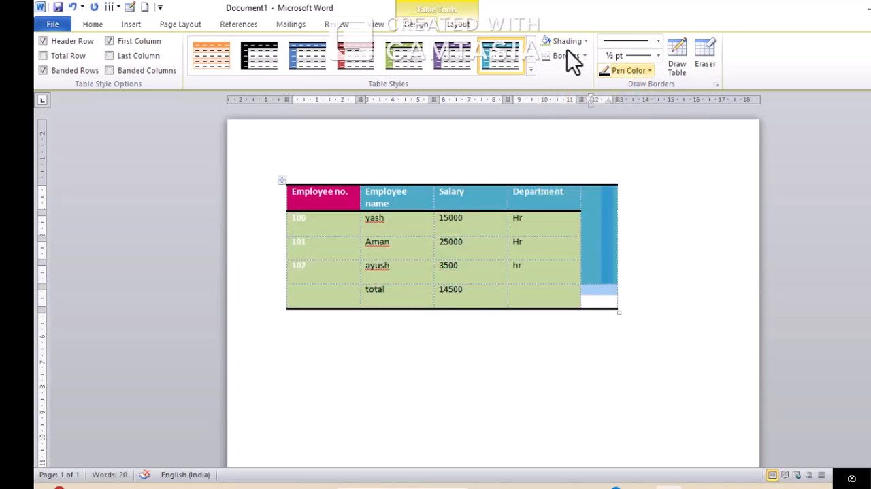
click(469, 27)
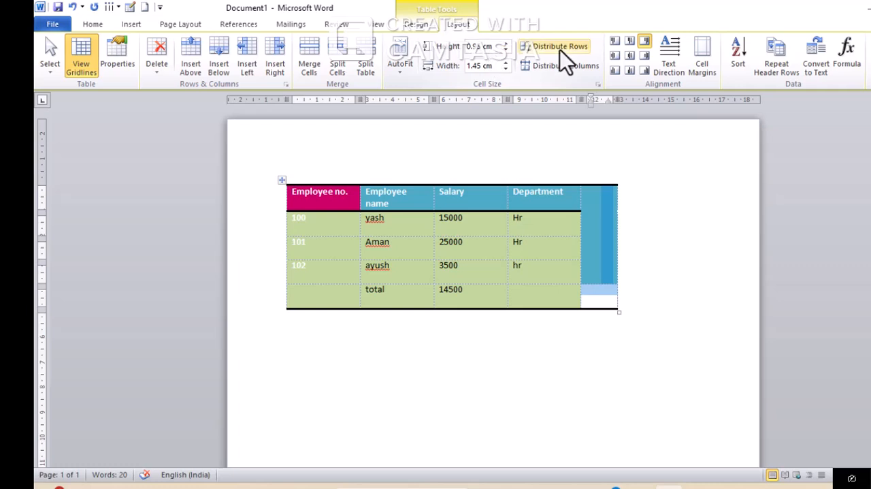
click(320, 68)
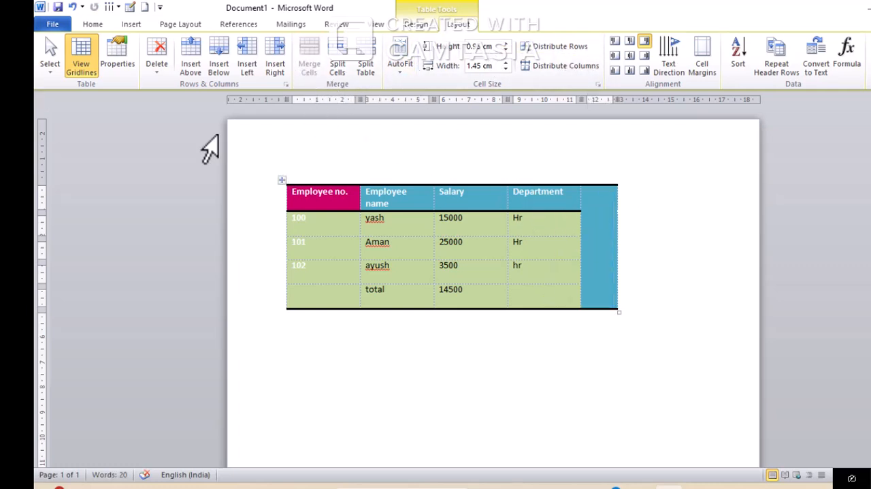
click(429, 29)
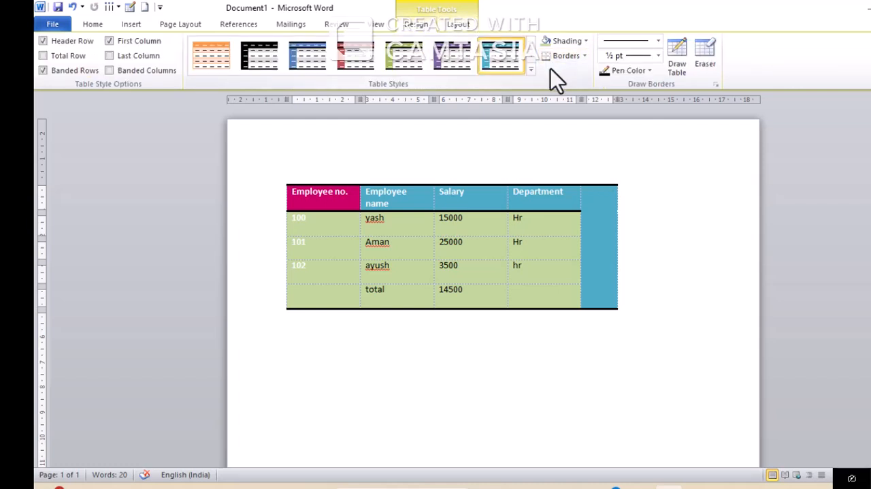